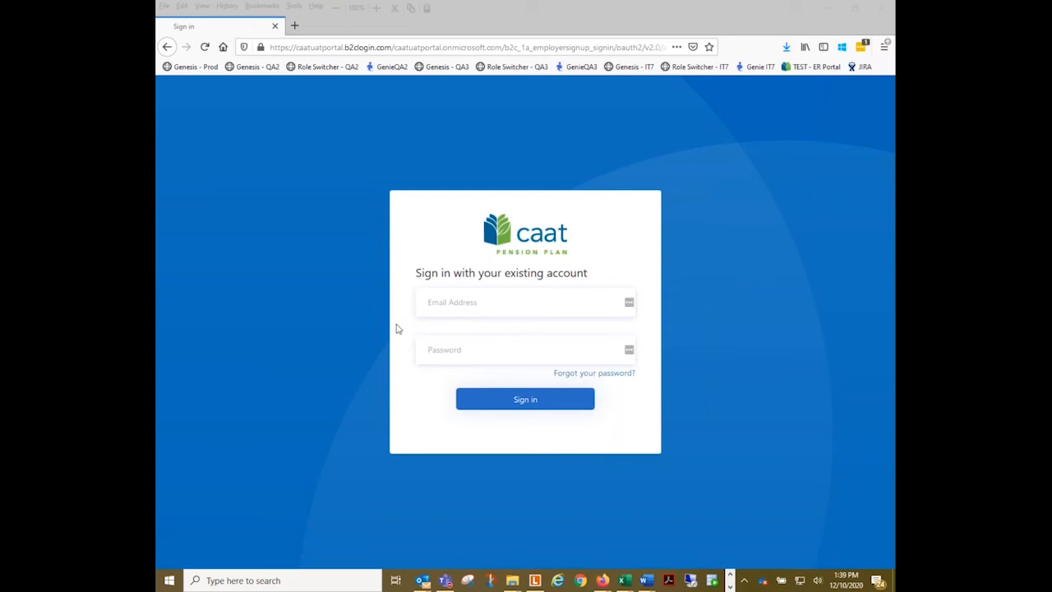
# - Sign in to the employer portal with the account's e-mail address and password
pyautogui.click(454, 311)
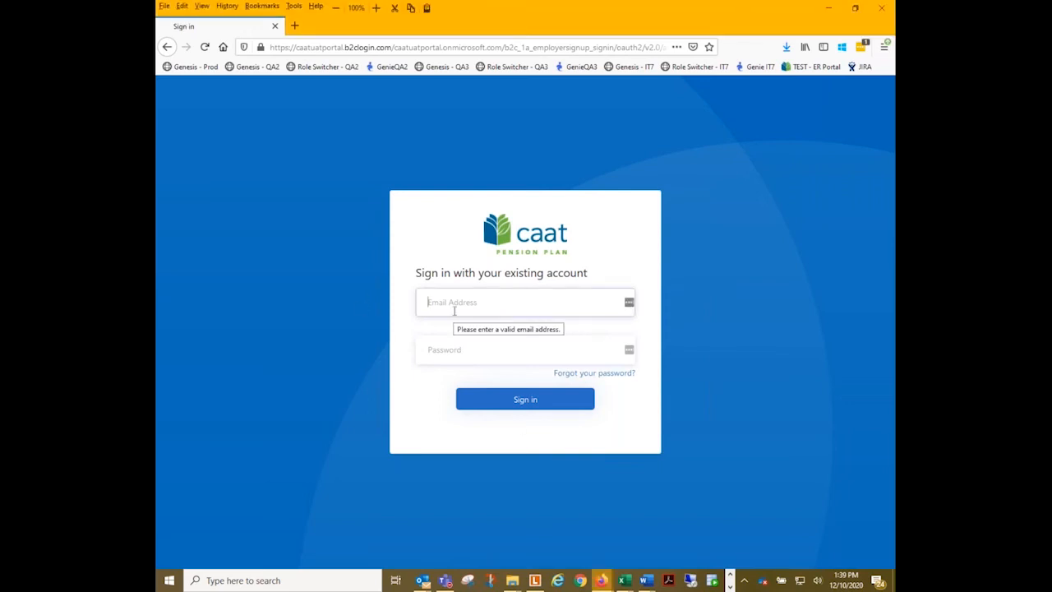
pyautogui.press('Tab')
pyautogui.write('********')
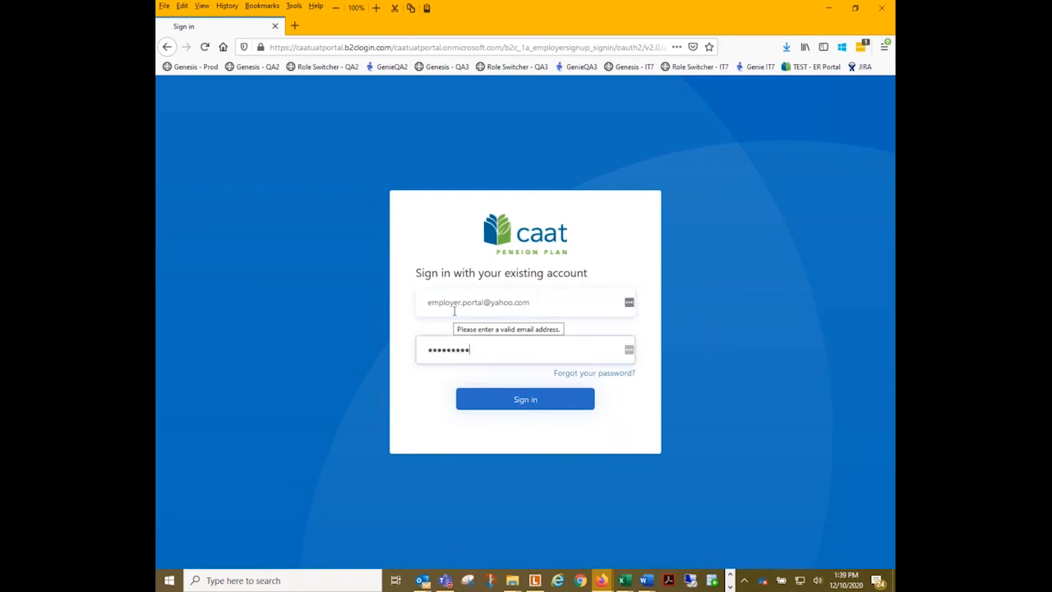
pyautogui.click(516, 400)
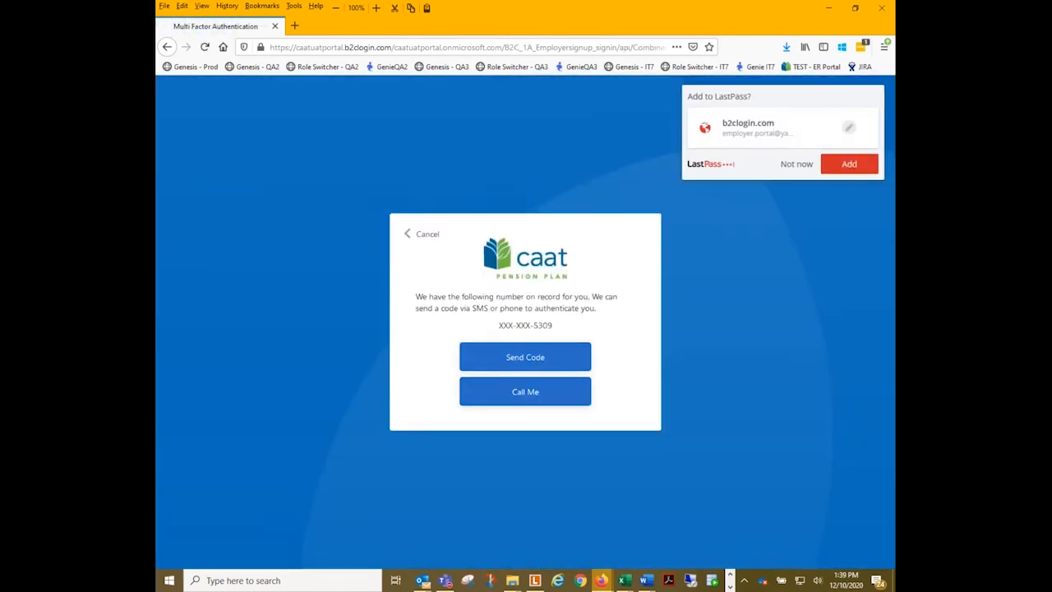
# - Decline saving the login in LastPass, request an authentication code and enter the verification code
pyautogui.click(791, 162)
pyautogui.click(521, 362)
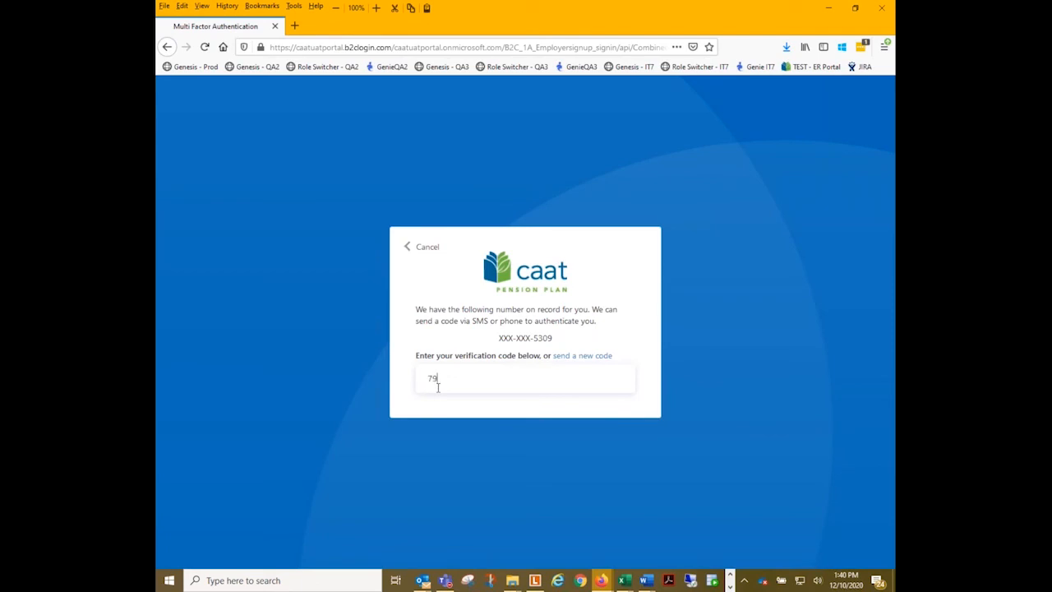
pyautogui.write('3')
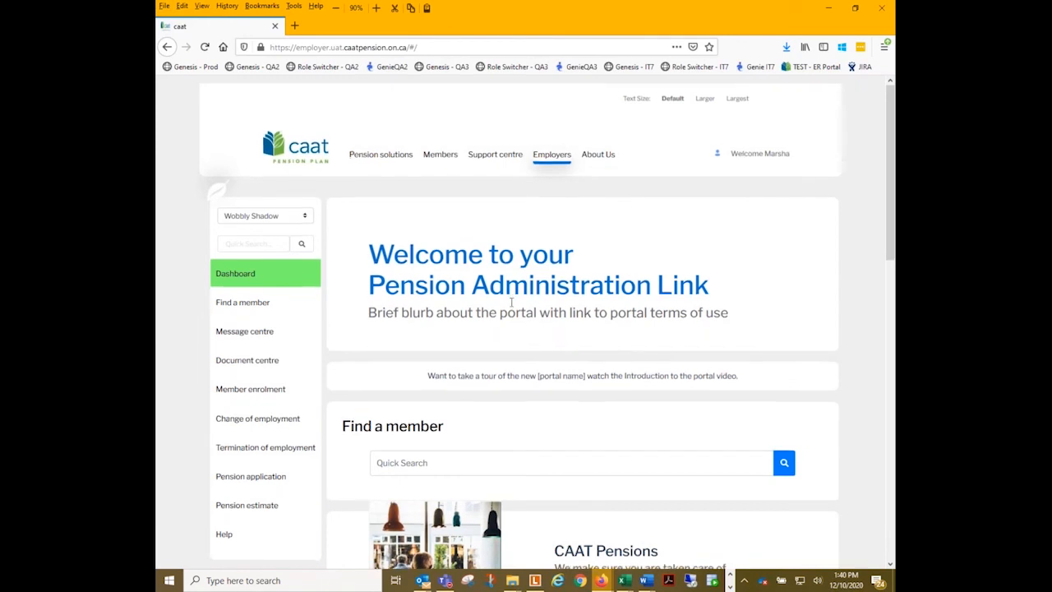
# - Look over the dashboard's navigation, member search, recent activity, transactions in process and transactions sent to CAAT
pyautogui.scroll(-3, 701, 157)
pyautogui.scroll(3, 616, 207)
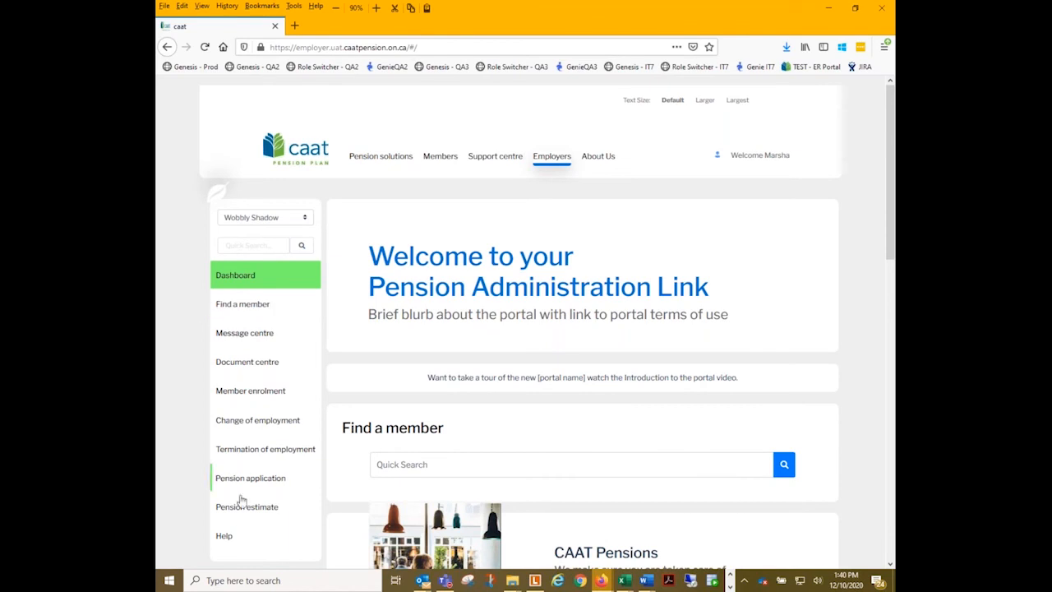
pyautogui.scroll(-1, 509, 235)
pyautogui.scroll(-1, 513, 246)
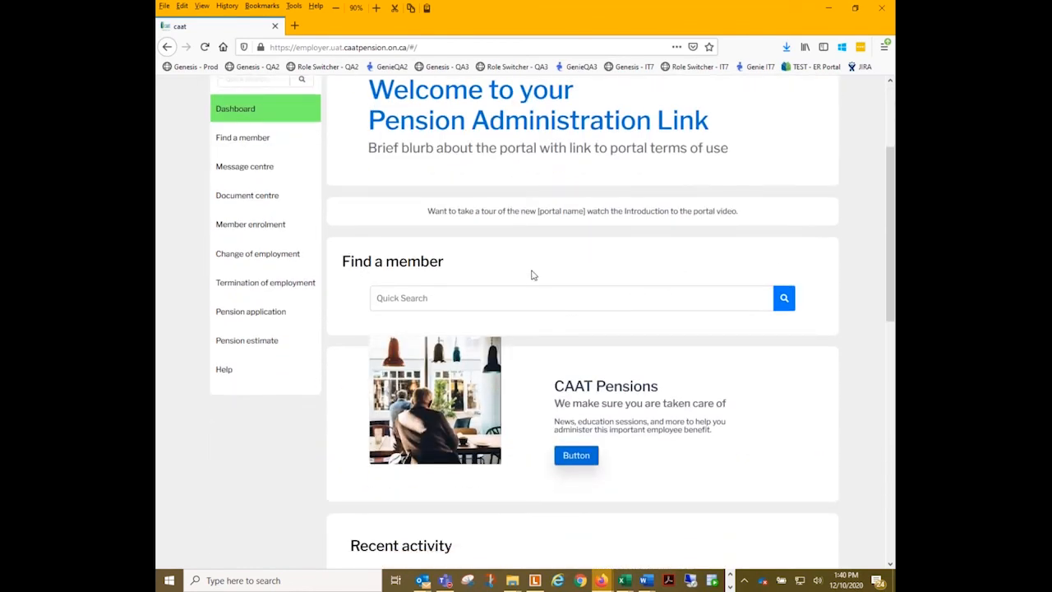
pyautogui.scroll(-3, 530, 254)
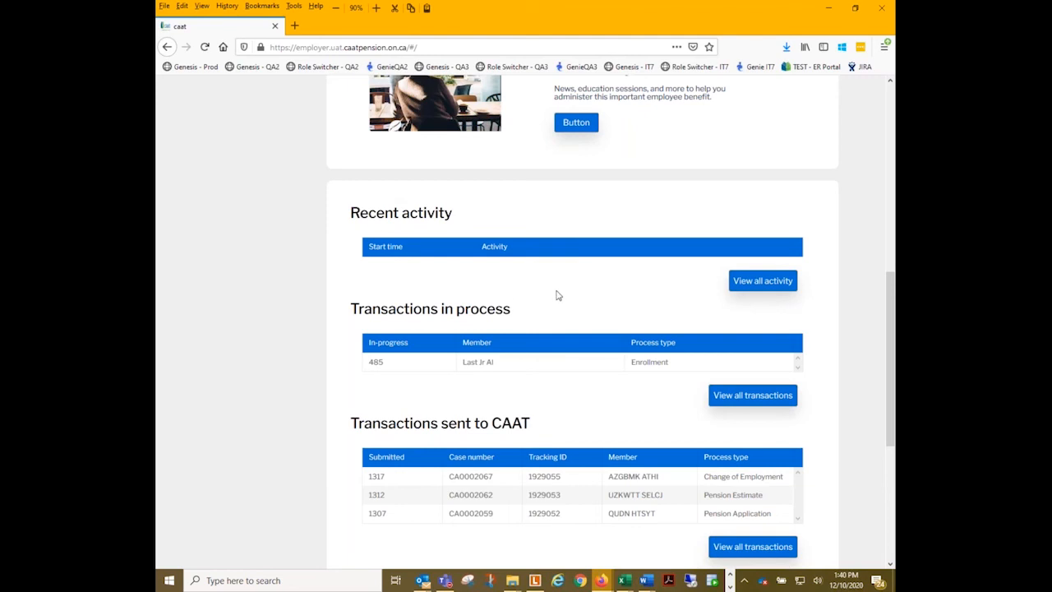
pyautogui.scroll(-1, 561, 292)
pyautogui.scroll(-3, 560, 292)
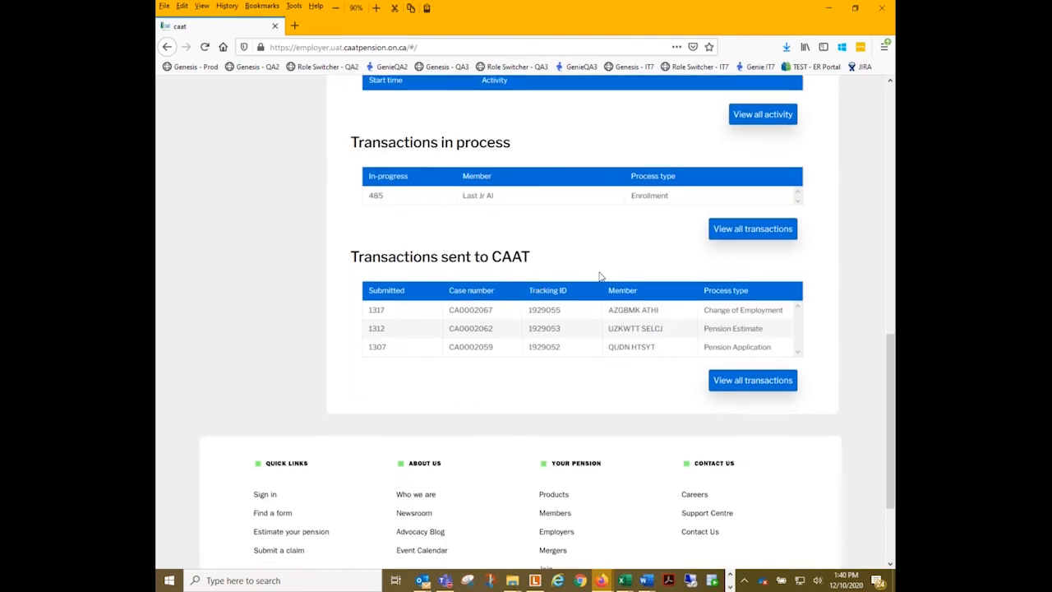
pyautogui.scroll(10, 536, 321)
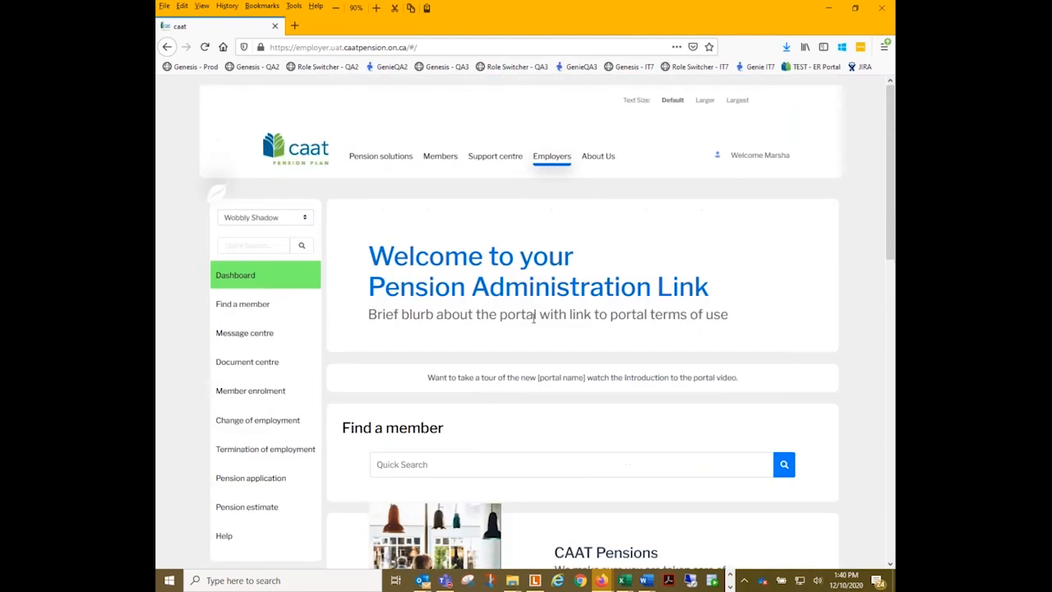
pyautogui.scroll(-1, 530, 311)
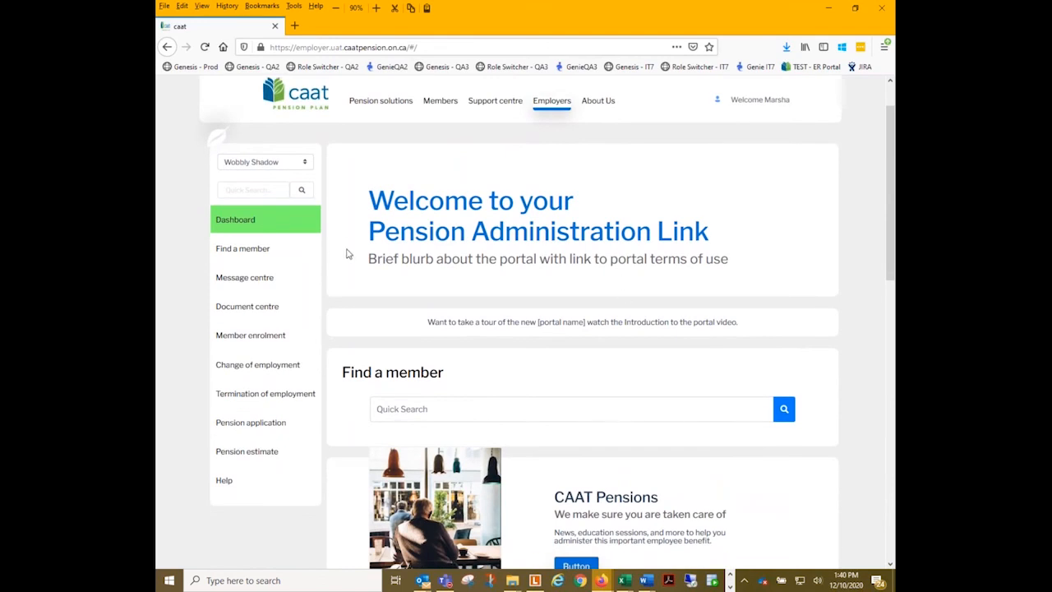
# - Run a quick search from the dashboard for a member by Social Insurance Number and check the search results
pyautogui.click(402, 413)
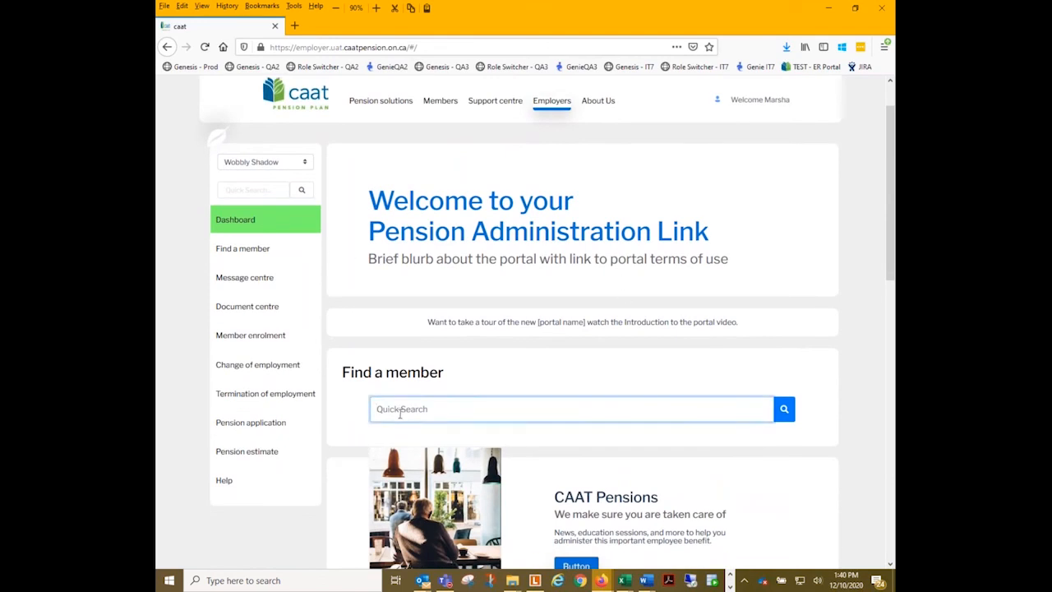
pyautogui.press('BackSpace')
pyautogui.press('BackSpace')
pyautogui.click(776, 402)
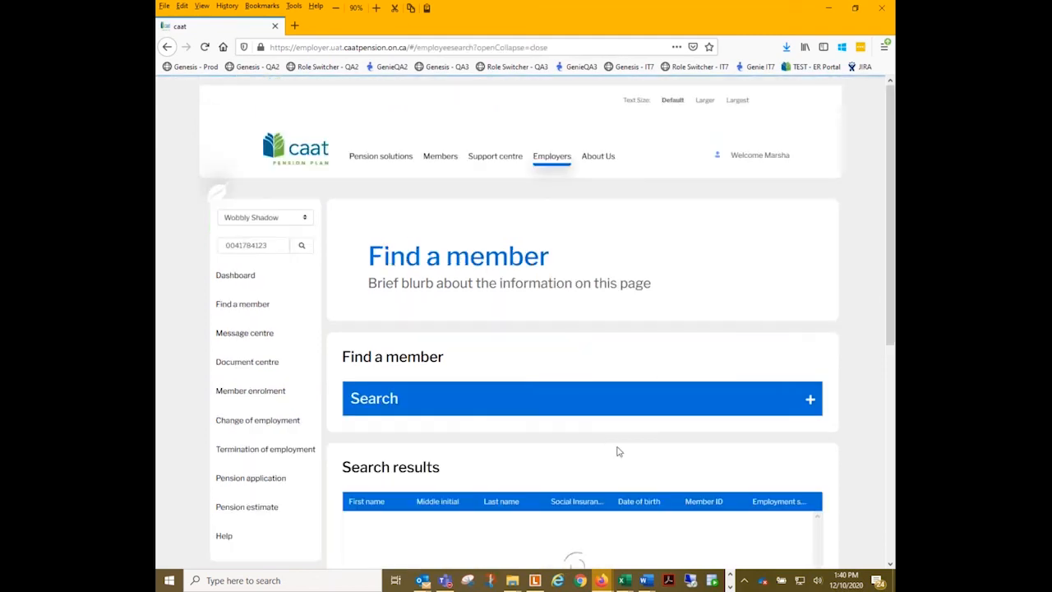
pyautogui.scroll(-3, 583, 427)
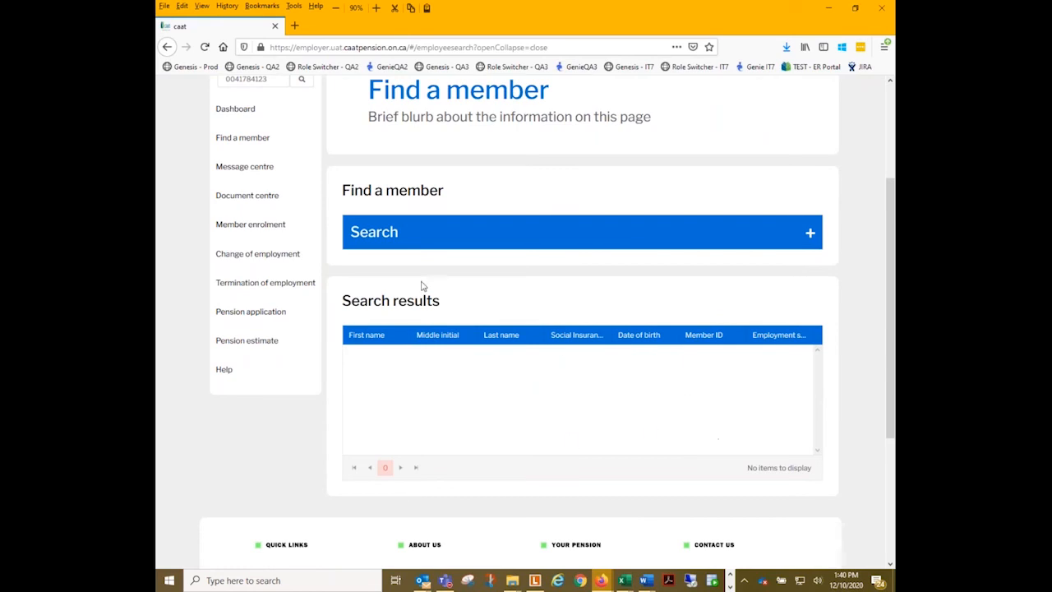
pyautogui.scroll(3, 386, 284)
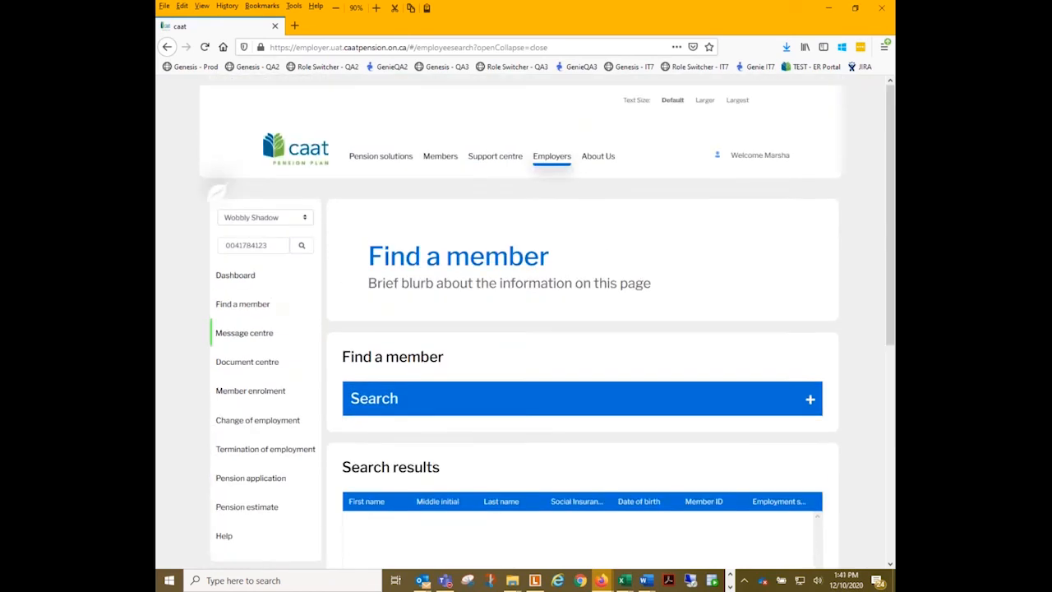
# - Search for the member by Social Insurance Number on the Find a member page
pyautogui.click(218, 305)
pyautogui.click(513, 436)
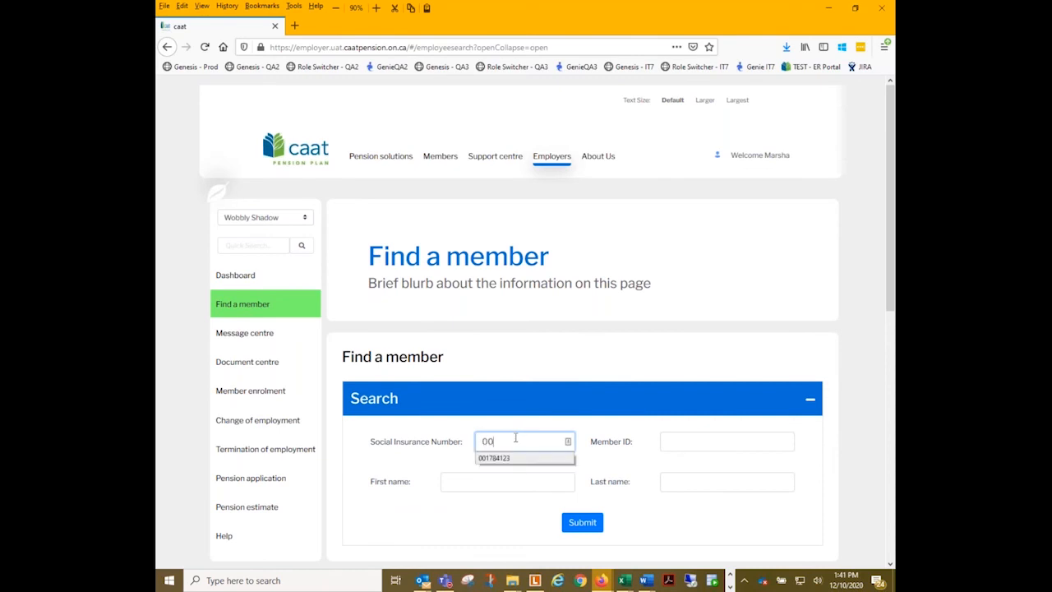
pyautogui.click(575, 524)
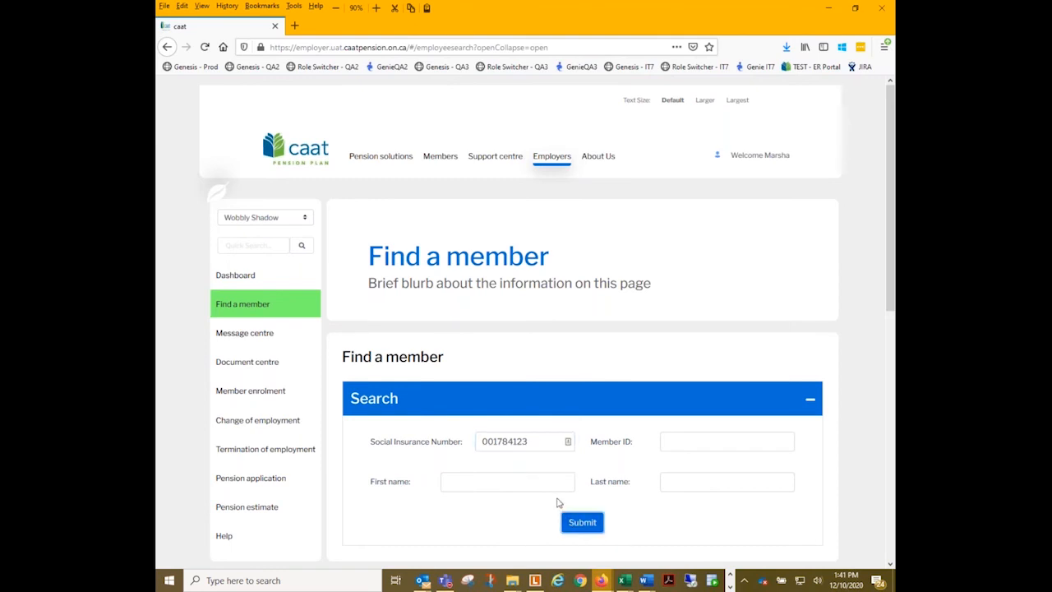
pyautogui.scroll(-2, 554, 496)
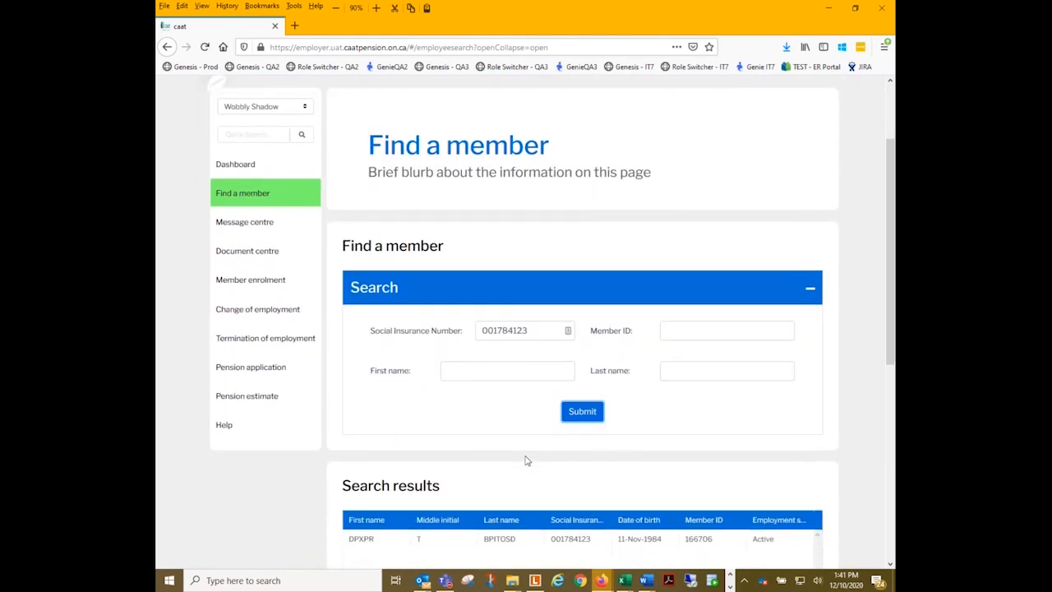
pyautogui.scroll(-1, 496, 441)
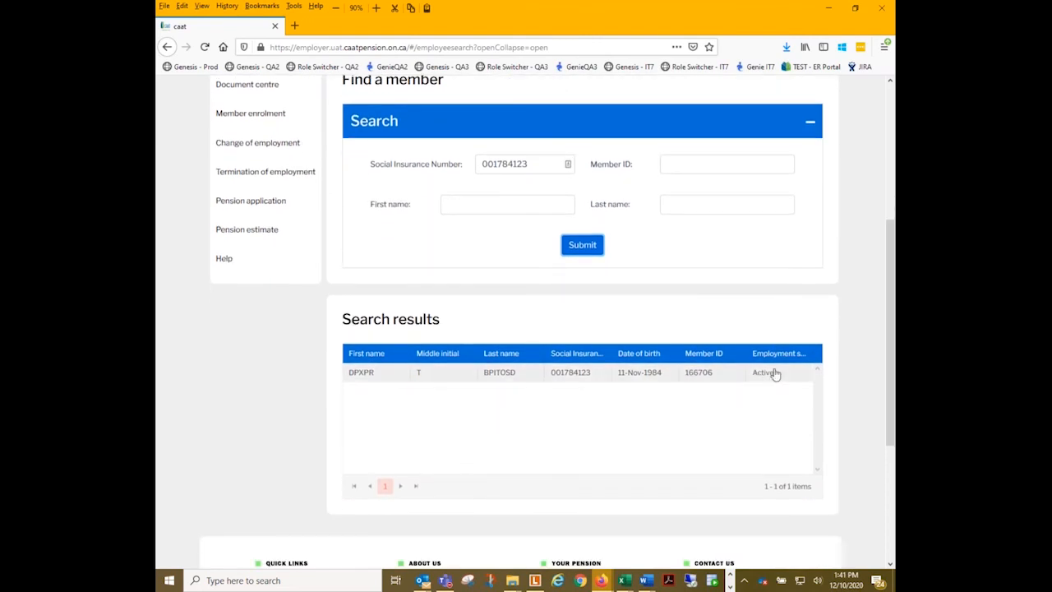
# - Open the matching member's record and review the personal information and the processes offered for a new start
pyautogui.click(705, 379)
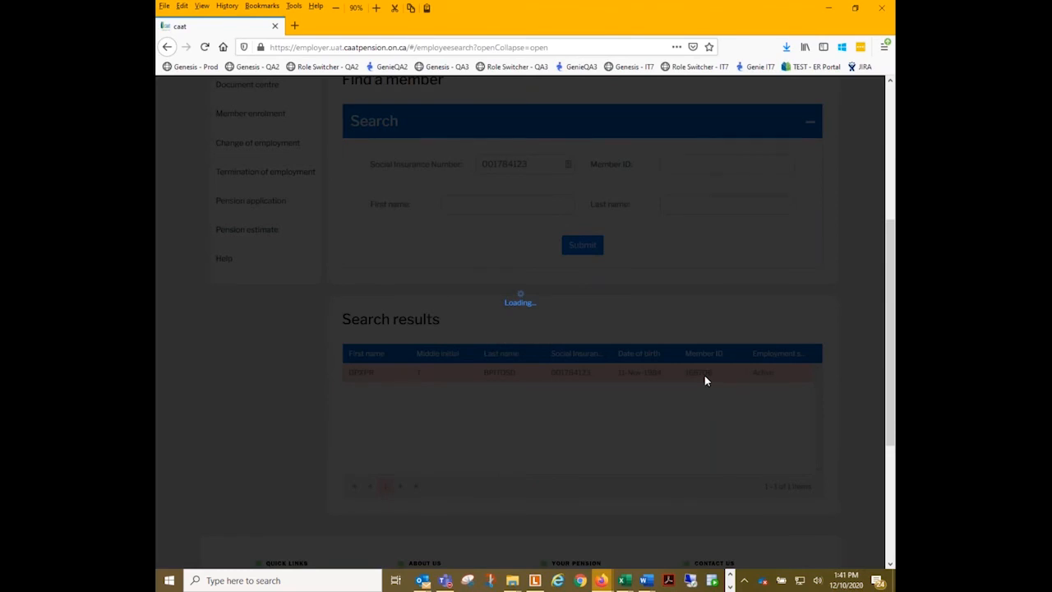
pyautogui.scroll(-5, 695, 252)
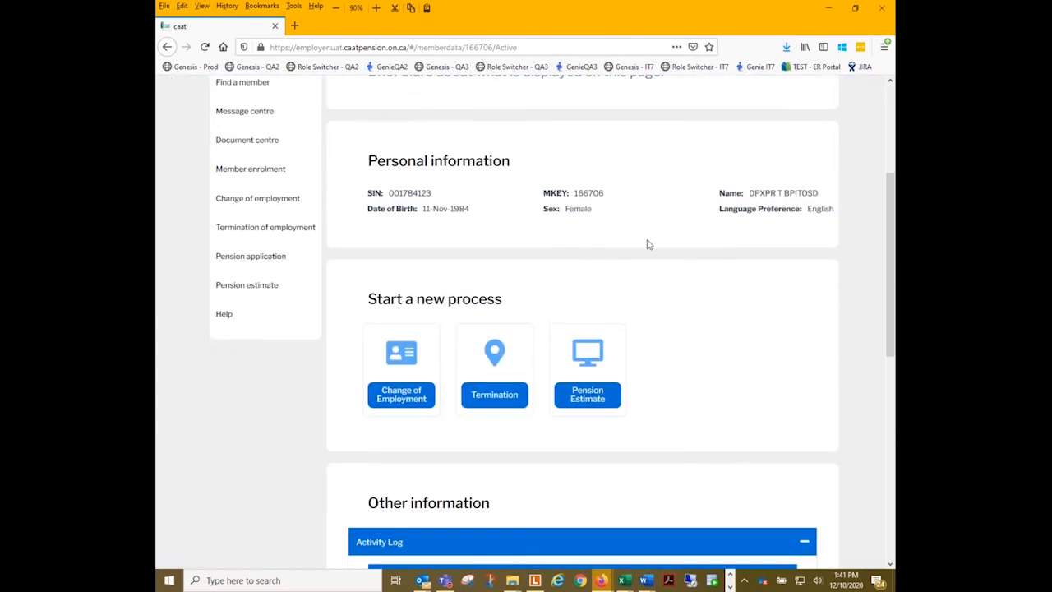
pyautogui.scroll(6, 681, 237)
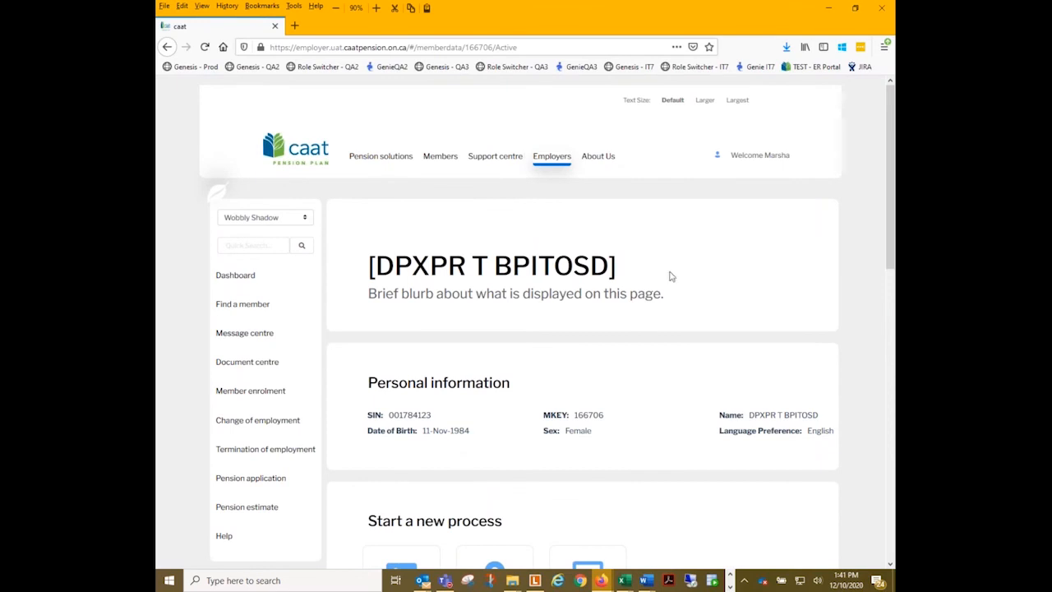
pyautogui.scroll(-3, 548, 308)
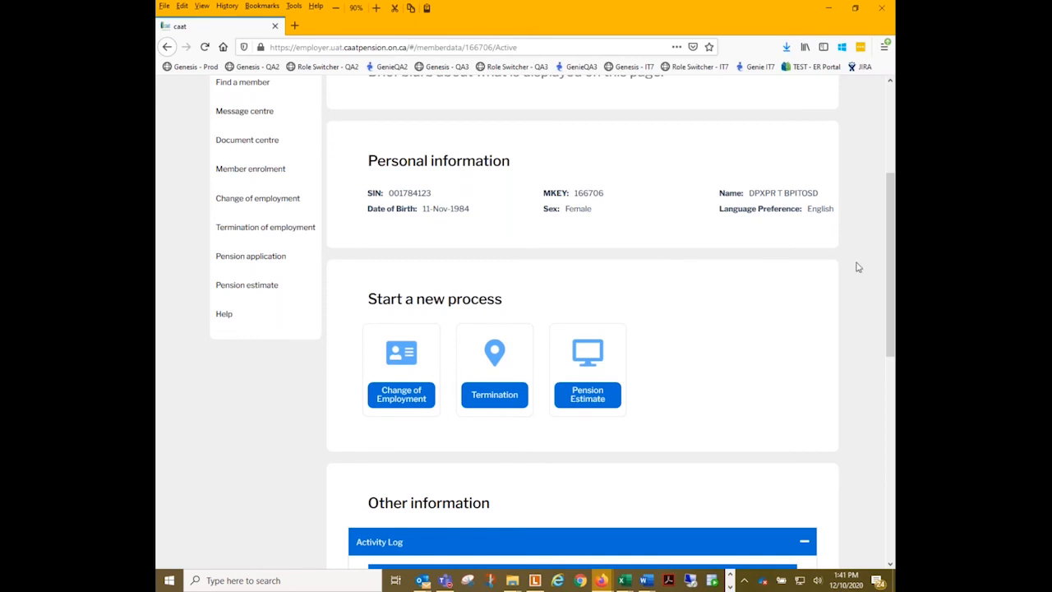
pyautogui.scroll(3, 570, 330)
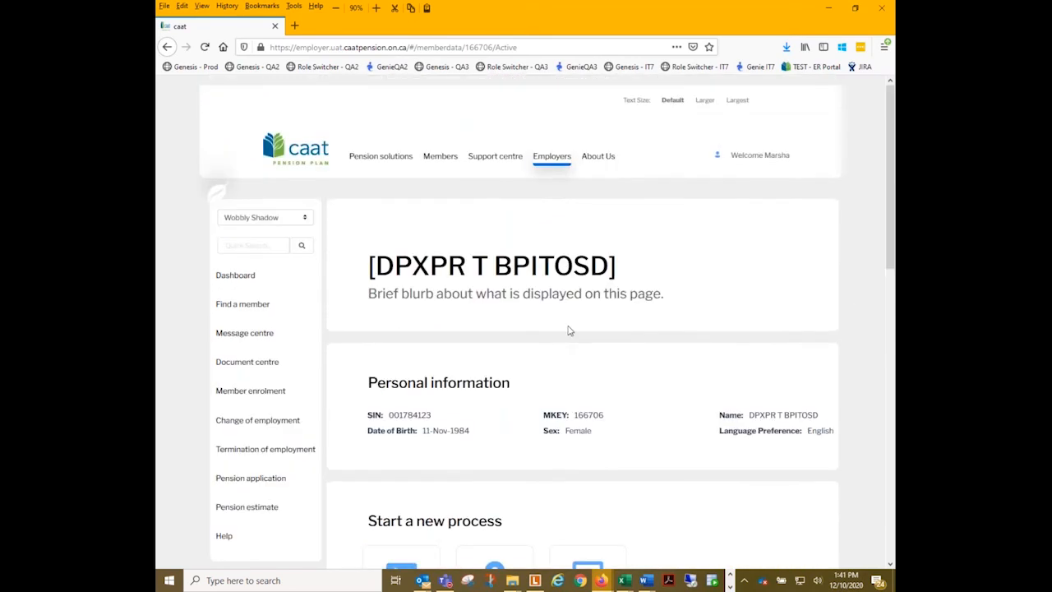
# - Start a member enrolment by verifying the new member's Social Insurance Number
pyautogui.scroll(-2, 749, 192)
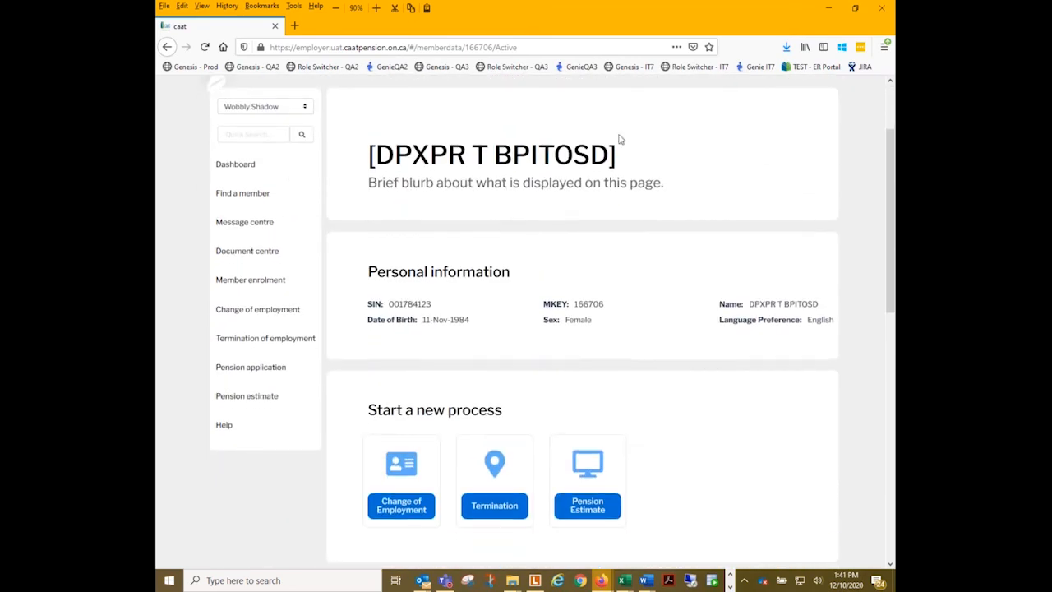
pyautogui.click(243, 281)
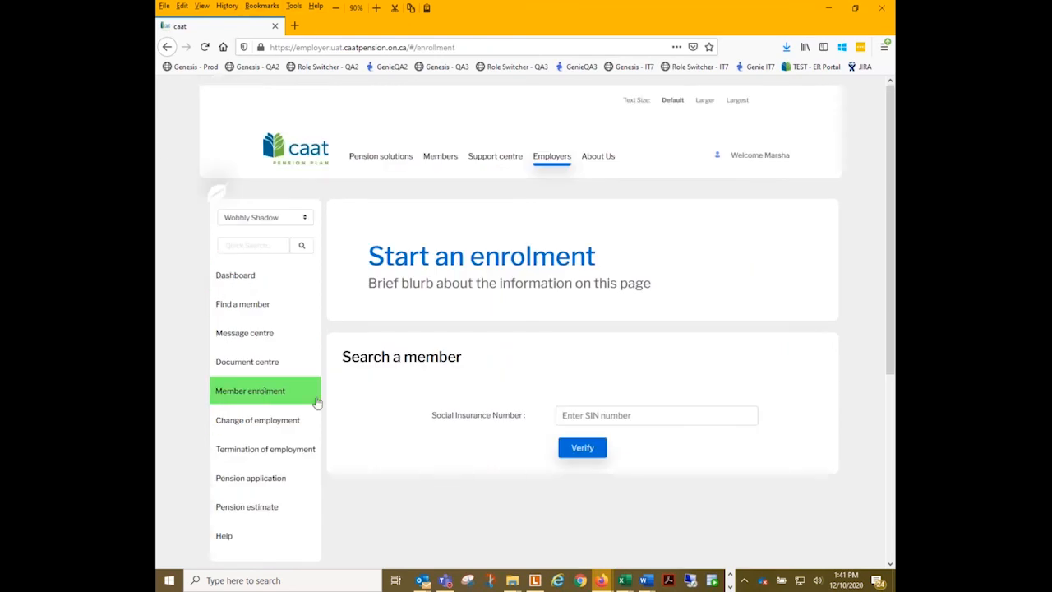
pyautogui.scroll(-1, 479, 268)
pyautogui.scroll(-1, 479, 268)
pyautogui.click(571, 305)
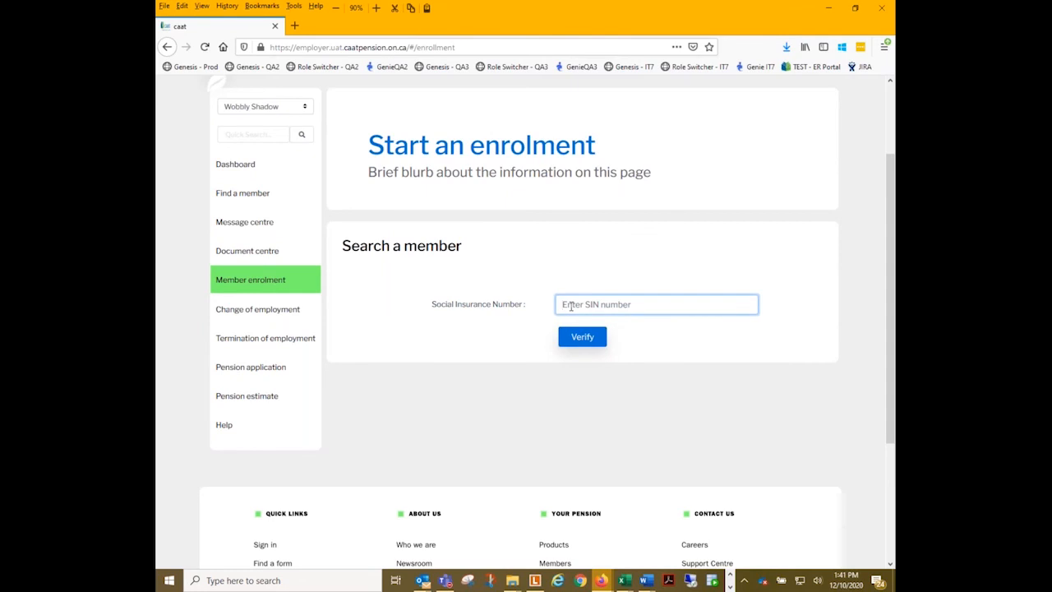
pyautogui.write('12')
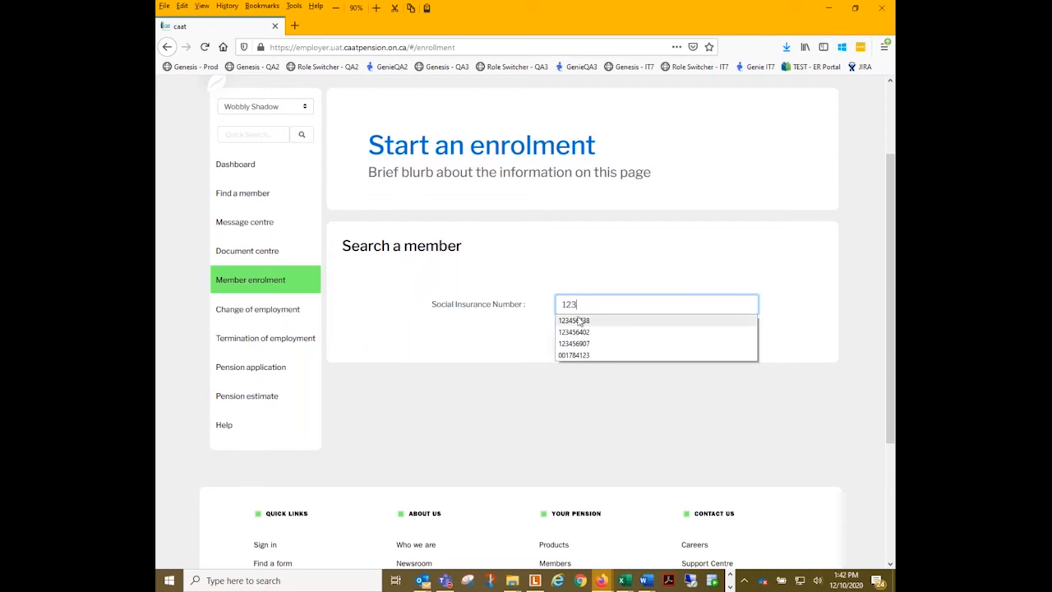
pyautogui.write('3456')
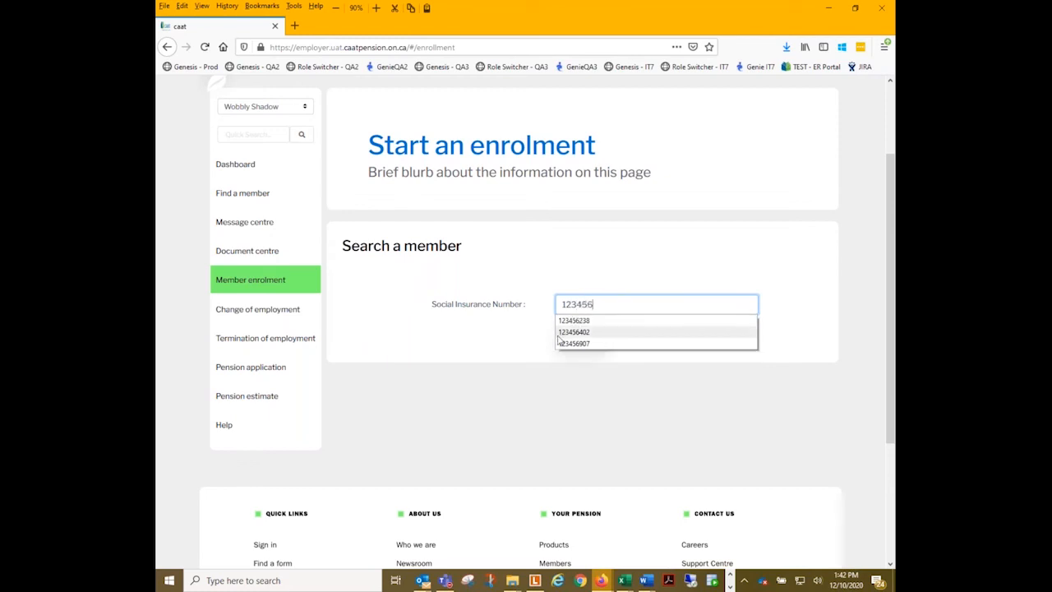
pyautogui.write('246')
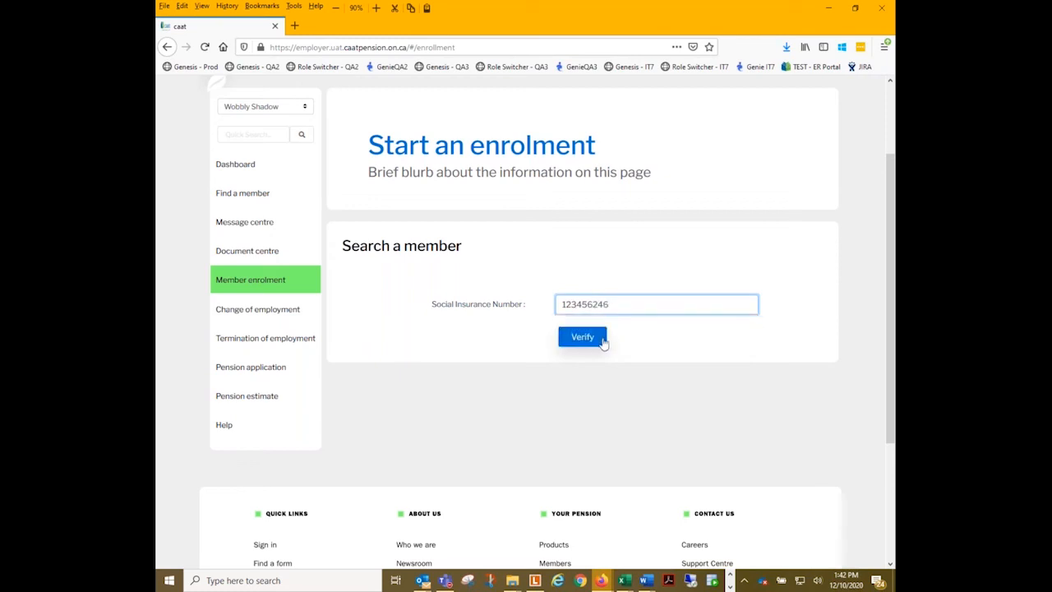
pyautogui.click(591, 340)
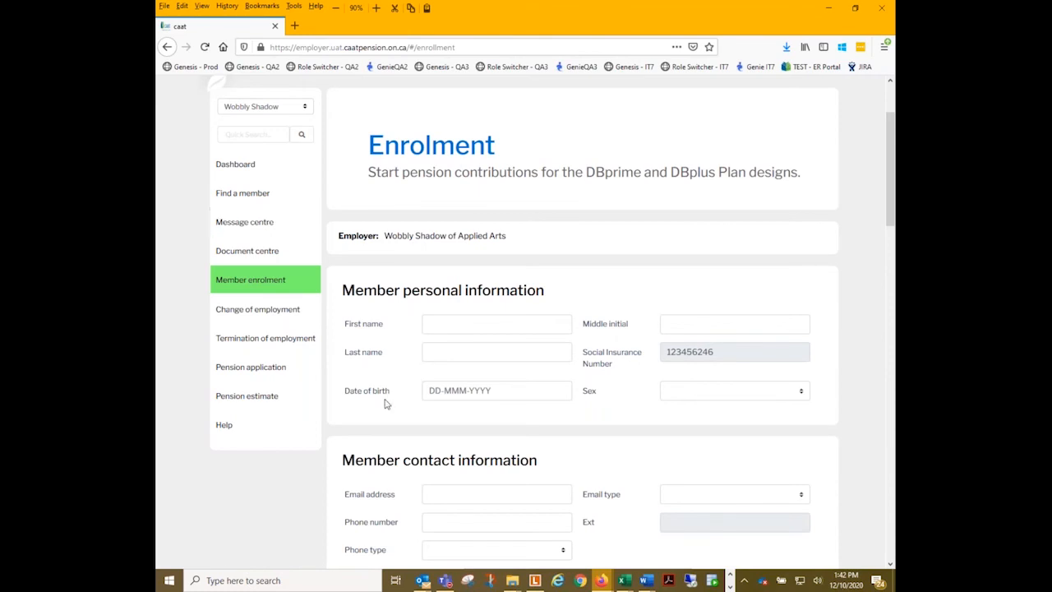
# - Leave the enrolment form without saving its changes and return to the start of member enrolment
pyautogui.scroll(-5, 423, 394)
pyautogui.scroll(5, 573, 334)
pyautogui.click(268, 283)
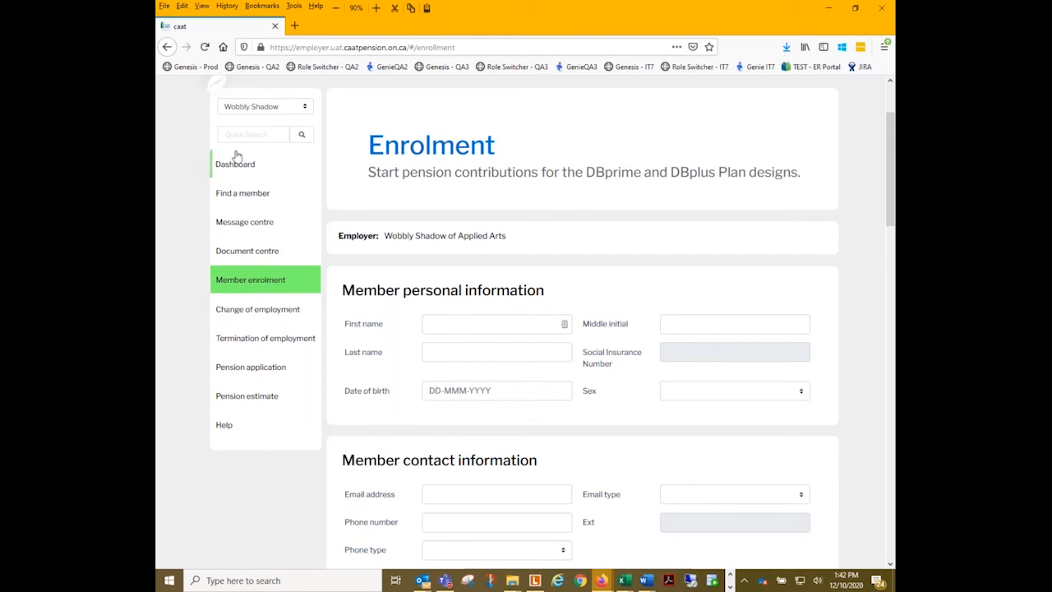
pyautogui.click(268, 280)
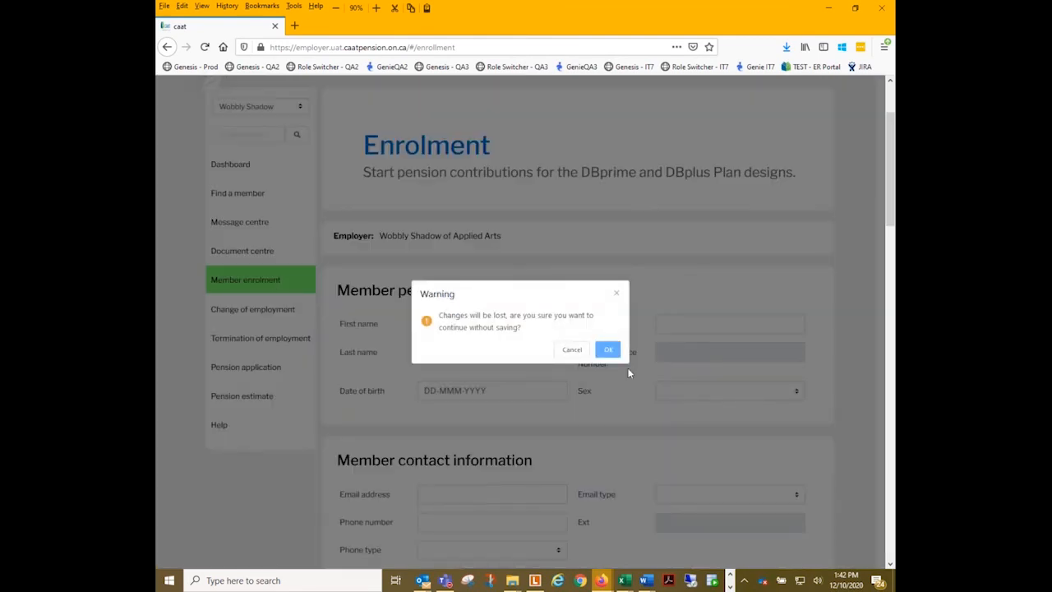
pyautogui.click(608, 349)
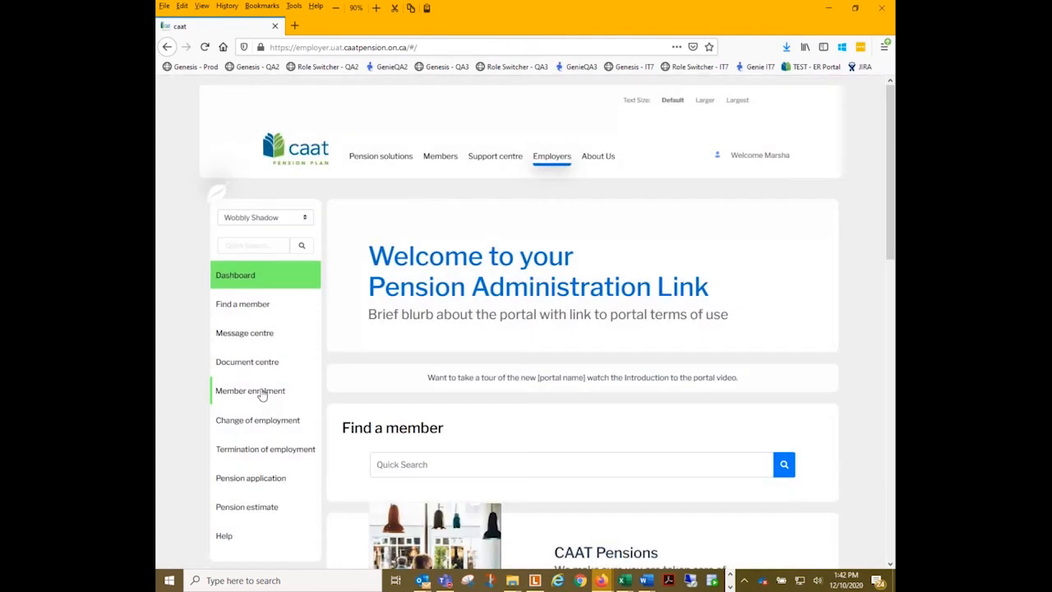
pyautogui.click(259, 390)
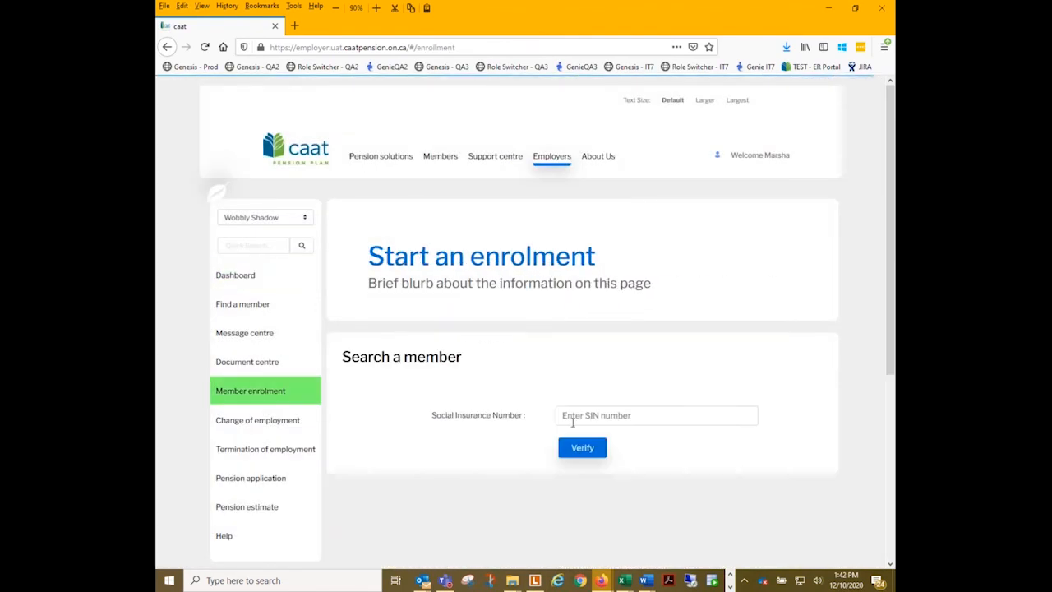
# - Try to start an enrolment by verifying a member's Social Insurance Number, and dismiss the resulting dialog
pyautogui.click(578, 419)
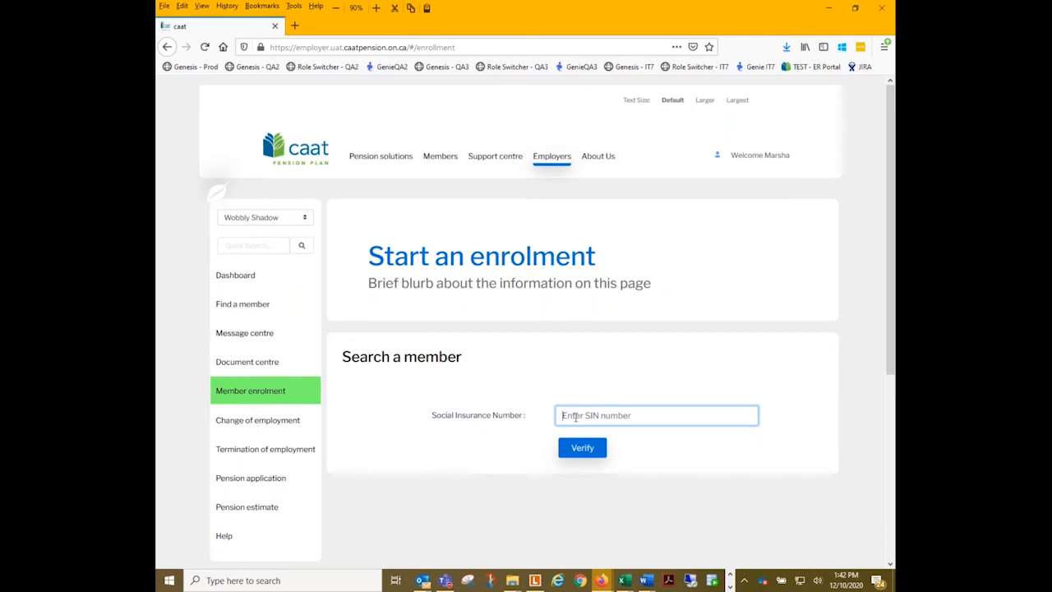
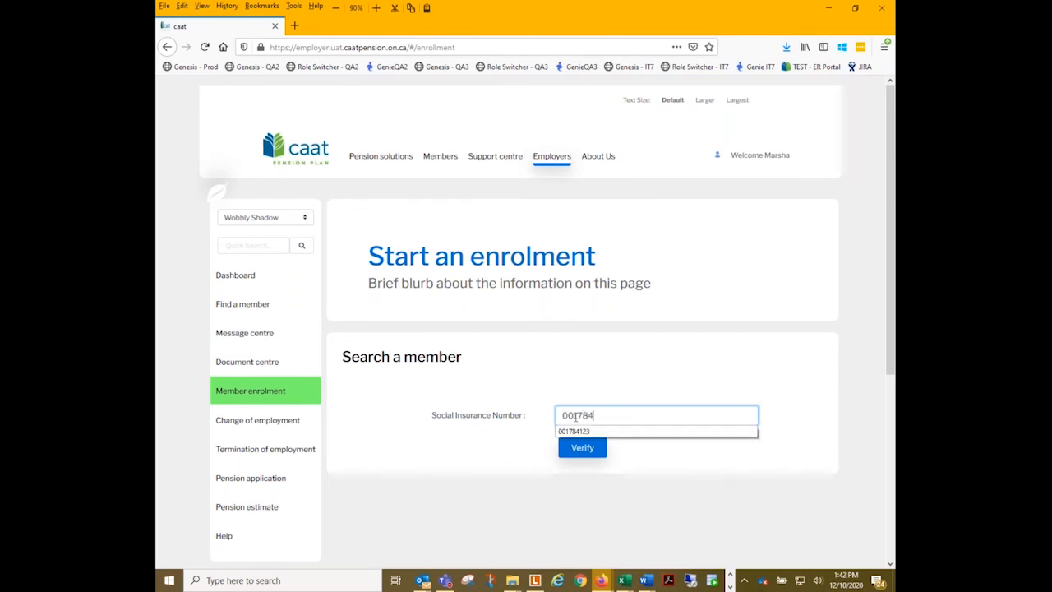
pyautogui.click(579, 450)
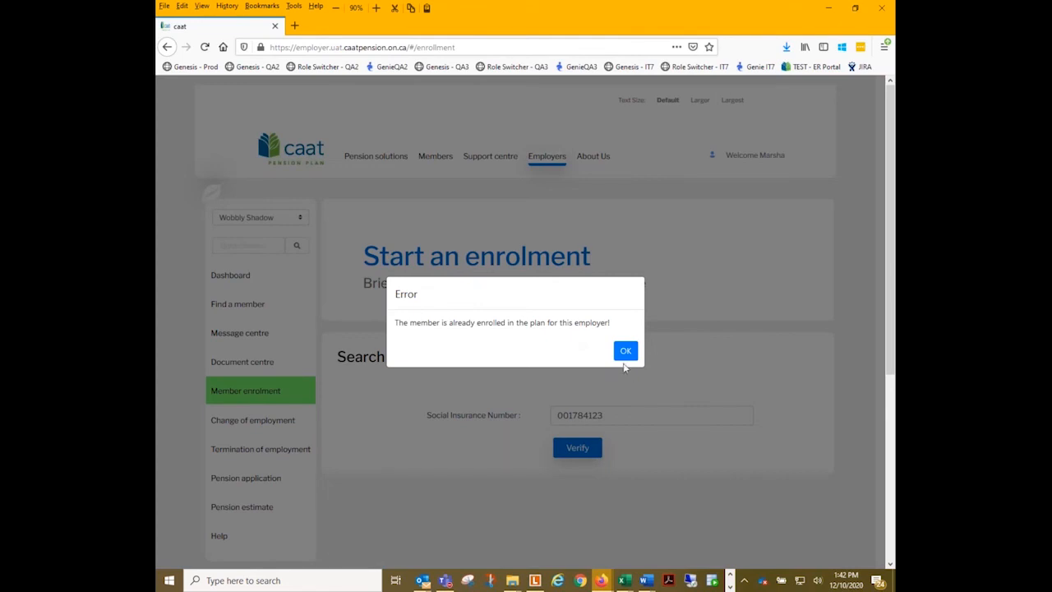
pyautogui.click(624, 351)
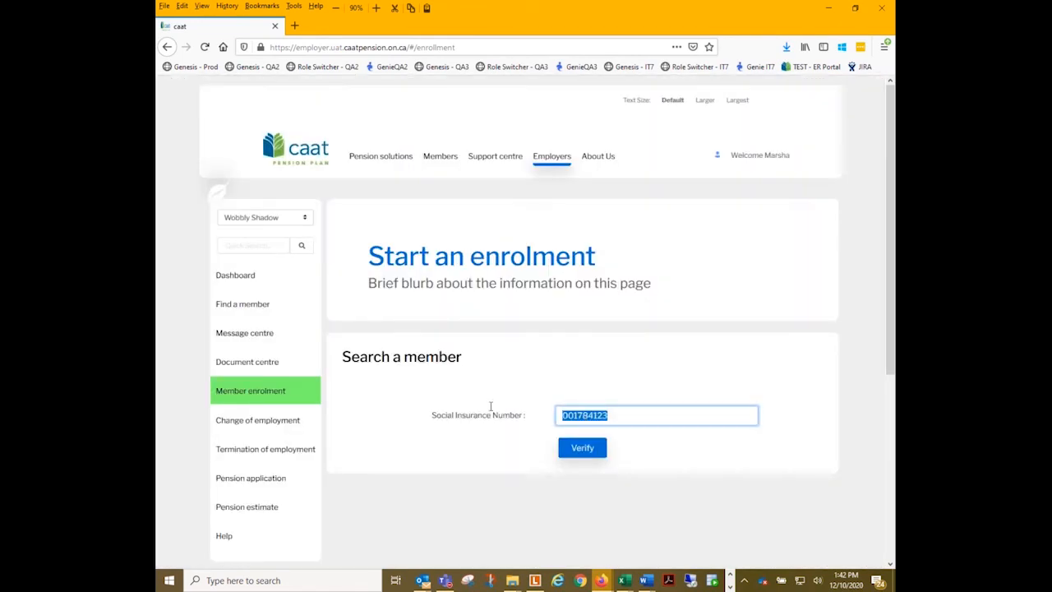
# - Replace the number with a different Social Insurance Number and verify it to open the enrolment form
pyautogui.write('123456')
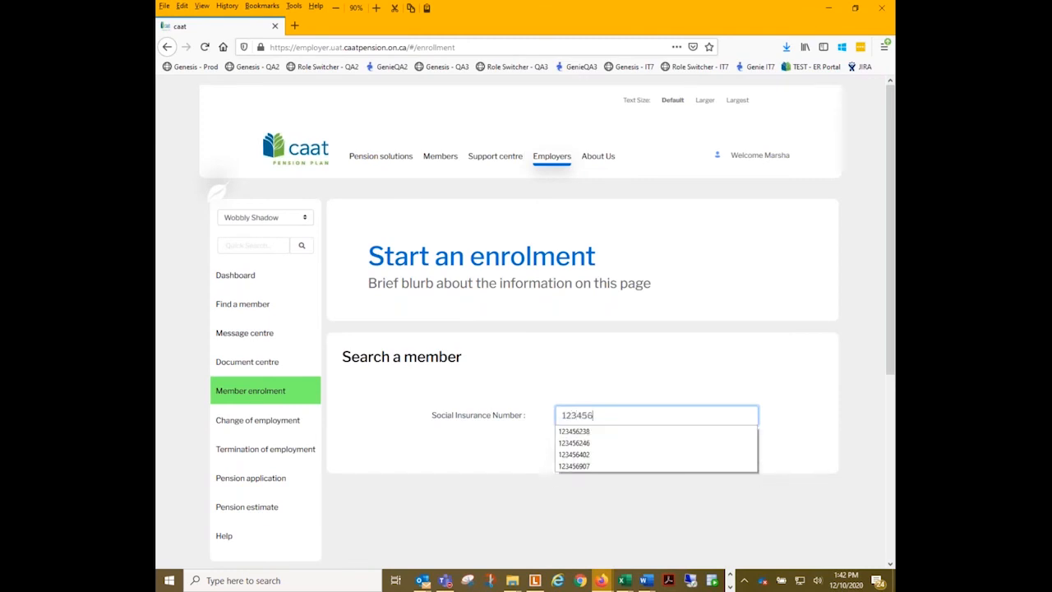
pyautogui.write('246')
pyautogui.click(583, 449)
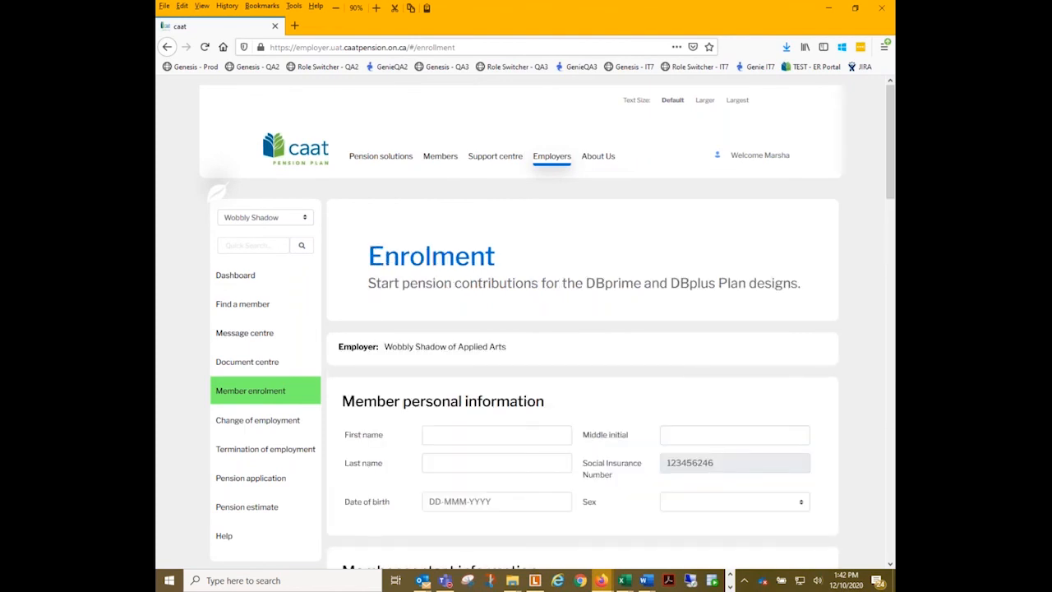
# - Enter the new member's first and last name in the personal information, leaving the middle initial blank
pyautogui.scroll(-5, 578, 420)
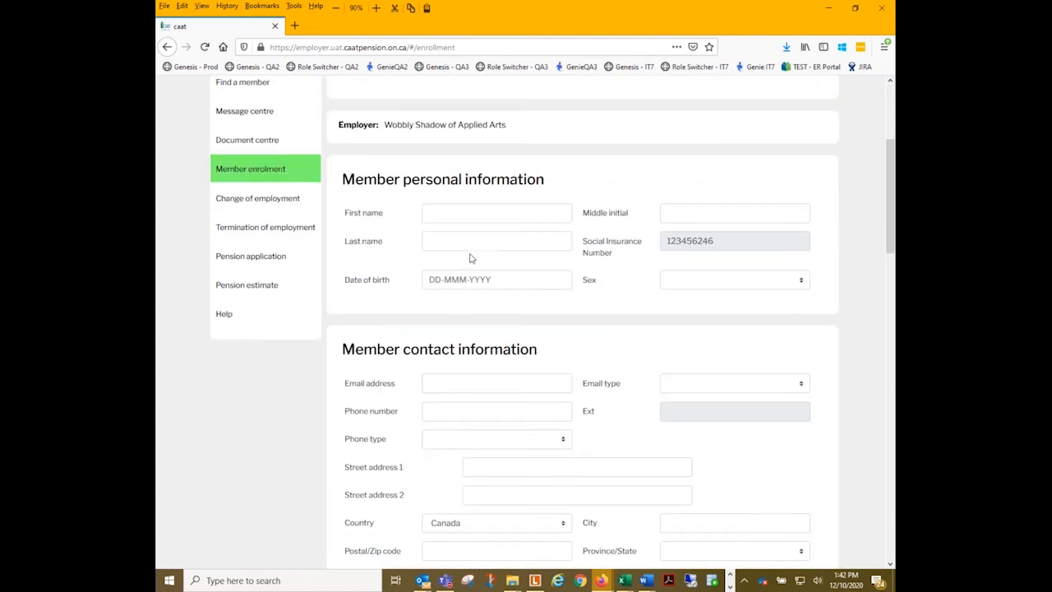
pyautogui.scroll(2, 467, 262)
pyautogui.scroll(1, 465, 261)
pyautogui.click(448, 320)
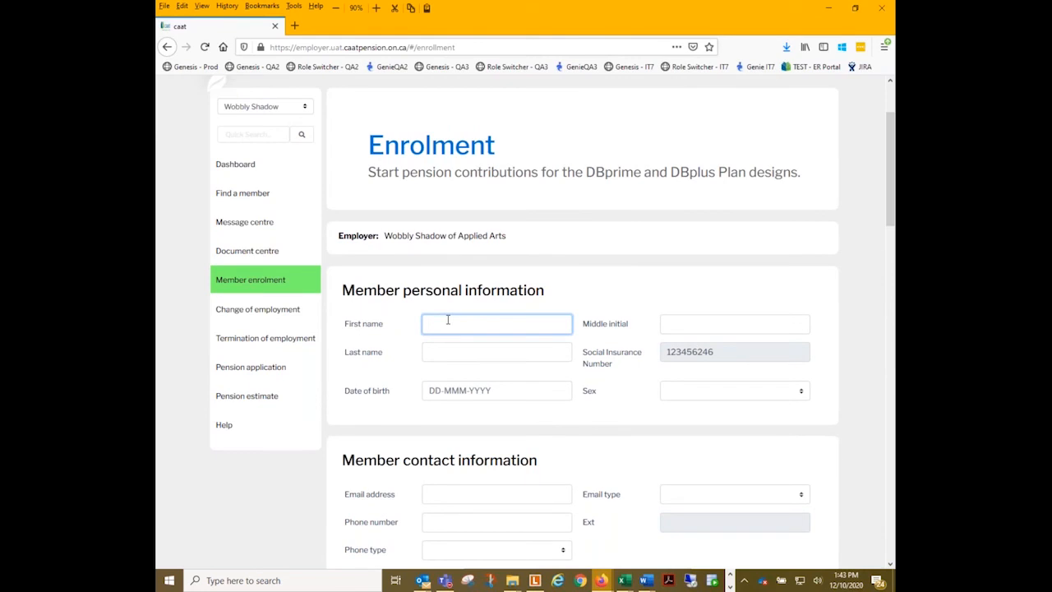
pyautogui.write('Fname')
pyautogui.press('Tab')
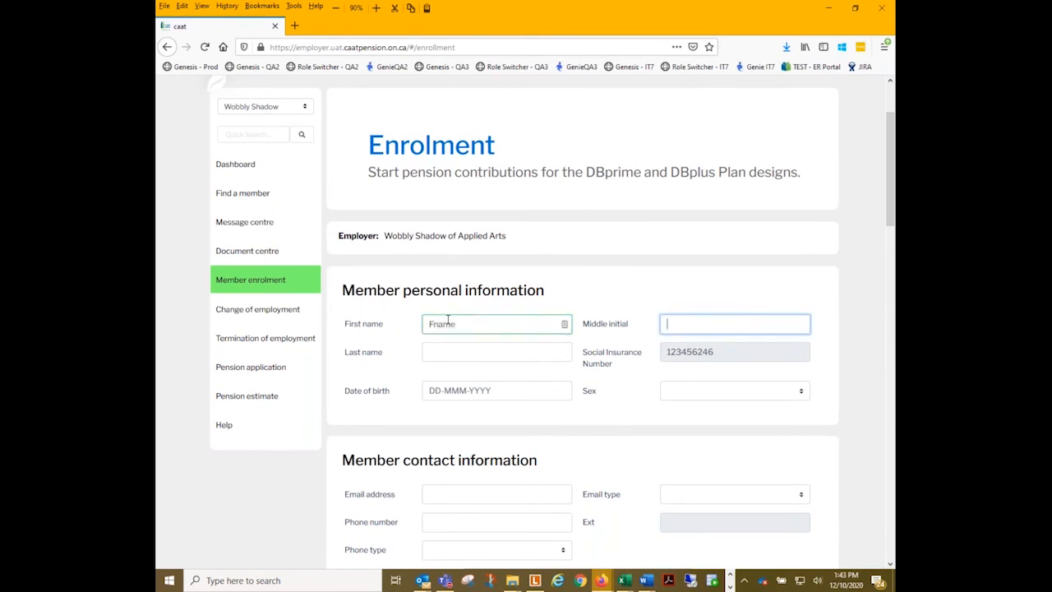
pyautogui.press('Tab')
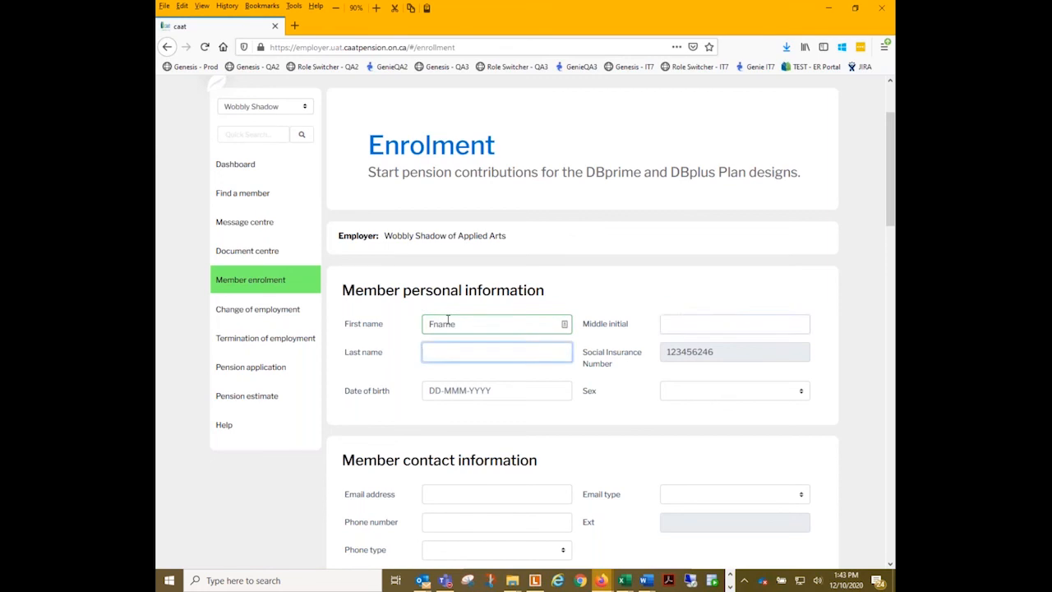
pyautogui.write('Lname')
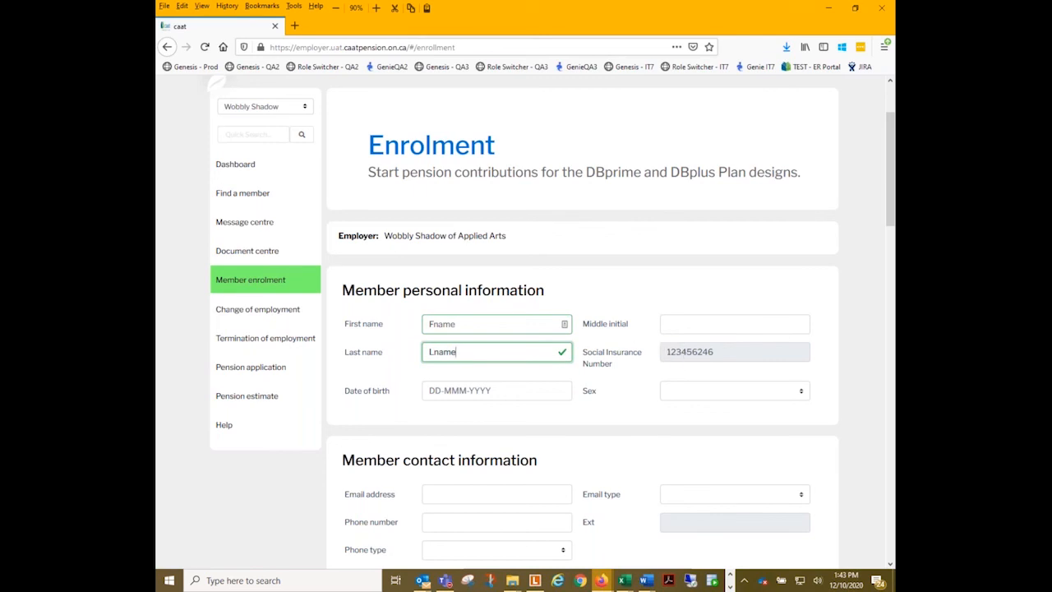
# - Enter the new member's date of birth and set the sex to Male
pyautogui.click(435, 393)
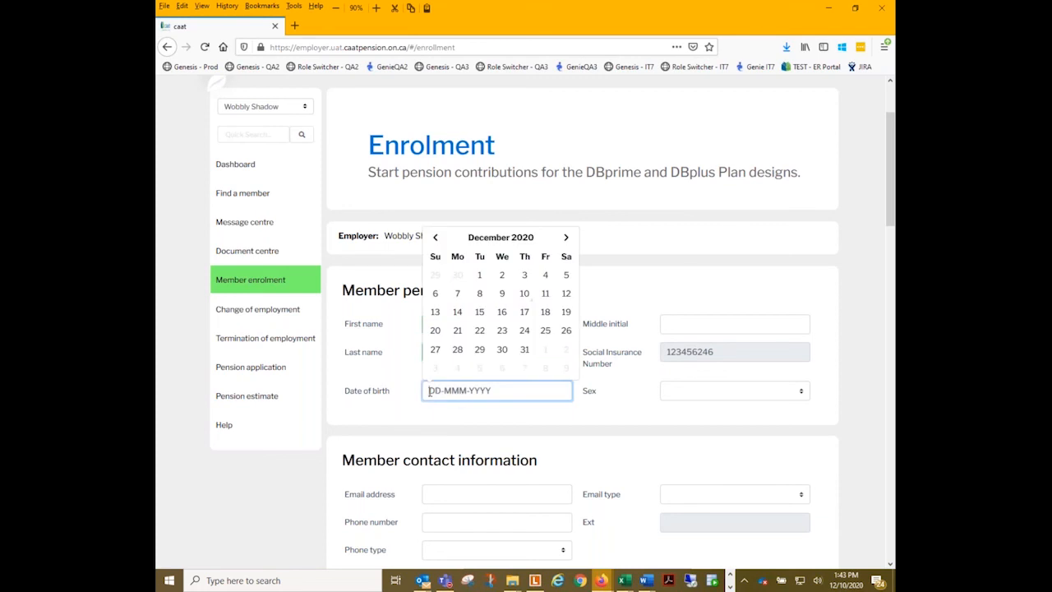
pyautogui.click(433, 332)
pyautogui.click(453, 396)
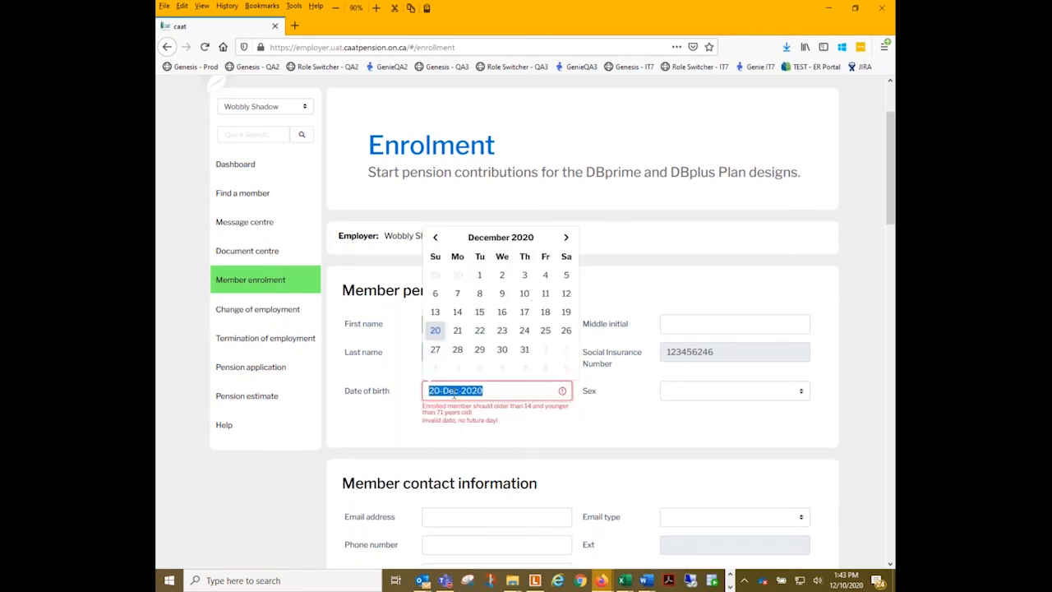
pyautogui.write('20jan')
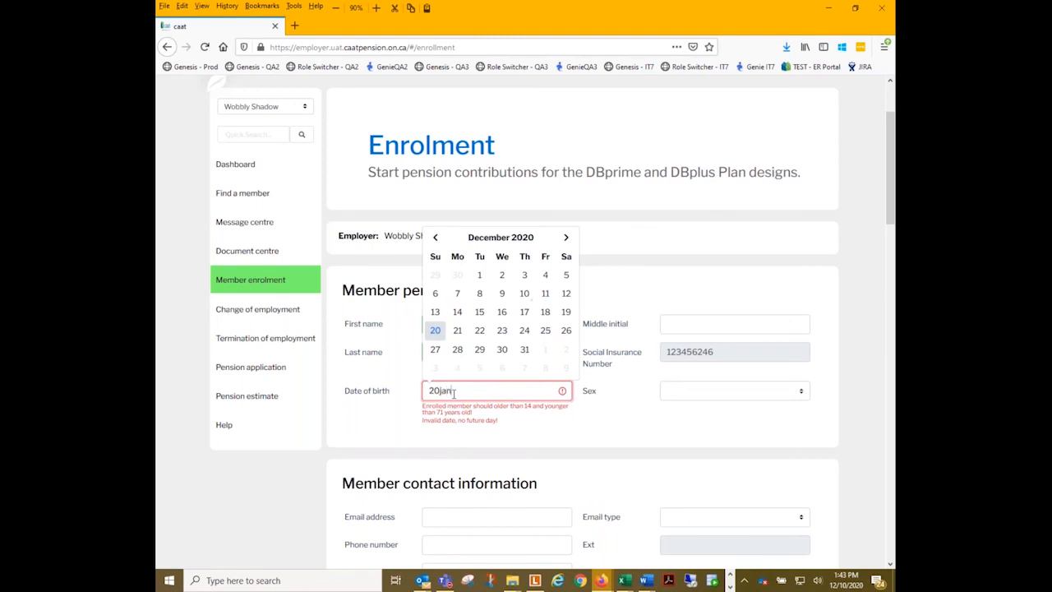
pyautogui.write('197')
pyautogui.press('Tab')
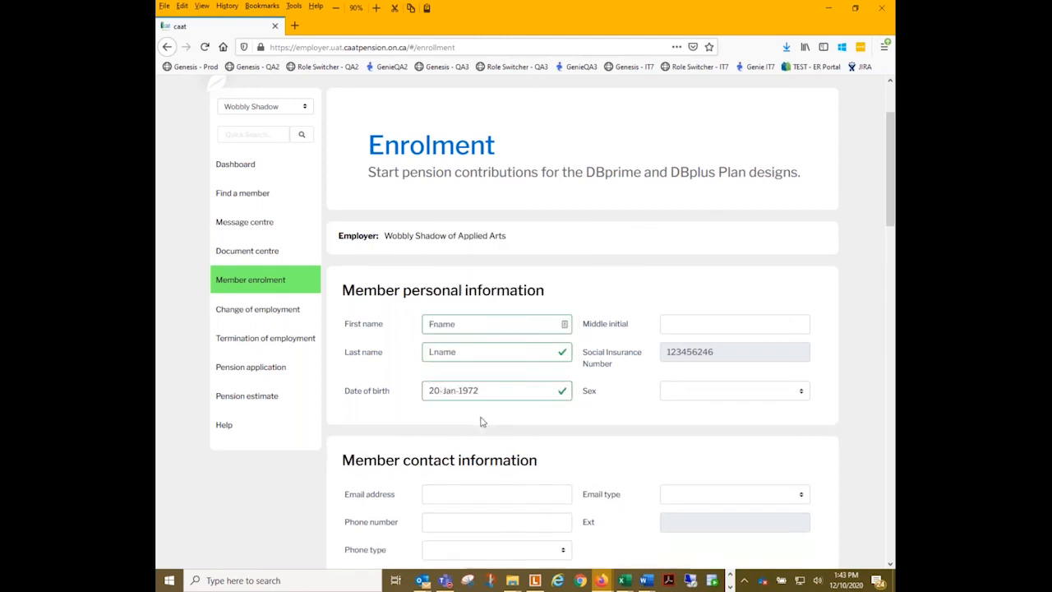
pyautogui.click(703, 393)
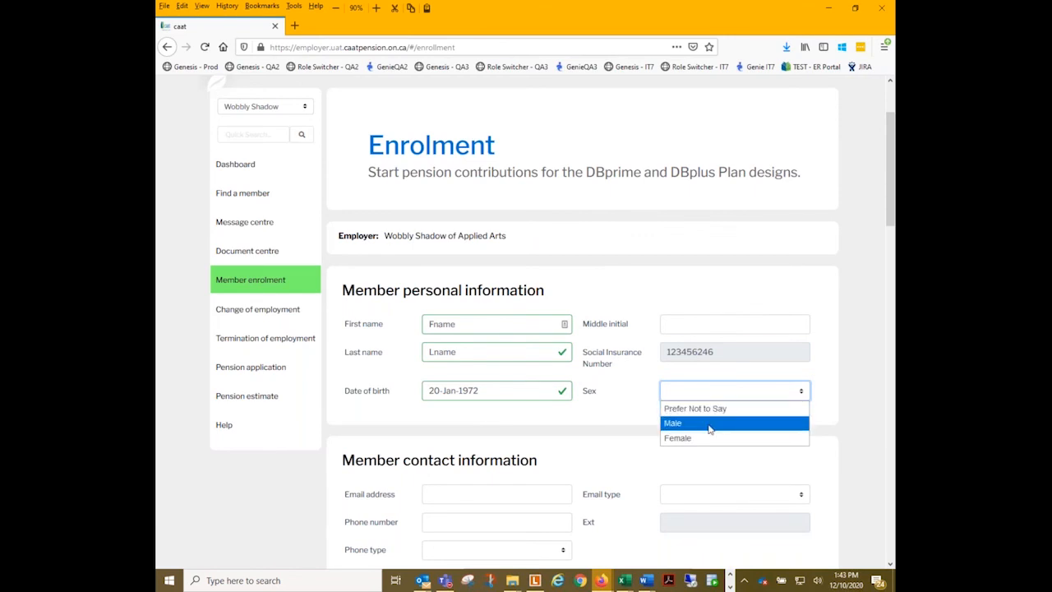
pyautogui.click(709, 424)
# - Enter the member's phone number in the contact information and set the phone type to Mobile
pyautogui.scroll(-3, 538, 359)
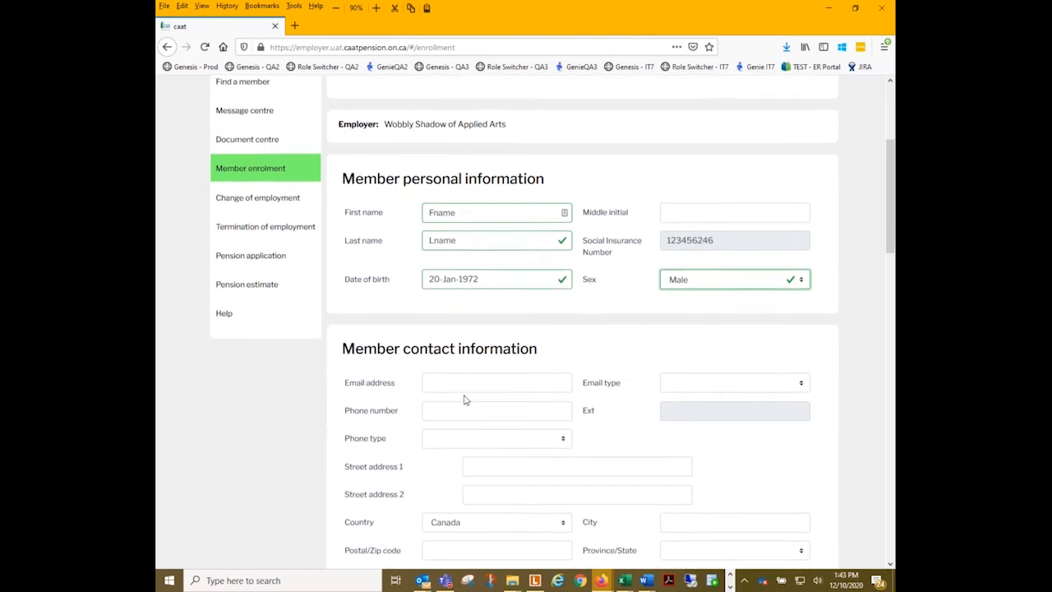
pyautogui.scroll(-3, 436, 489)
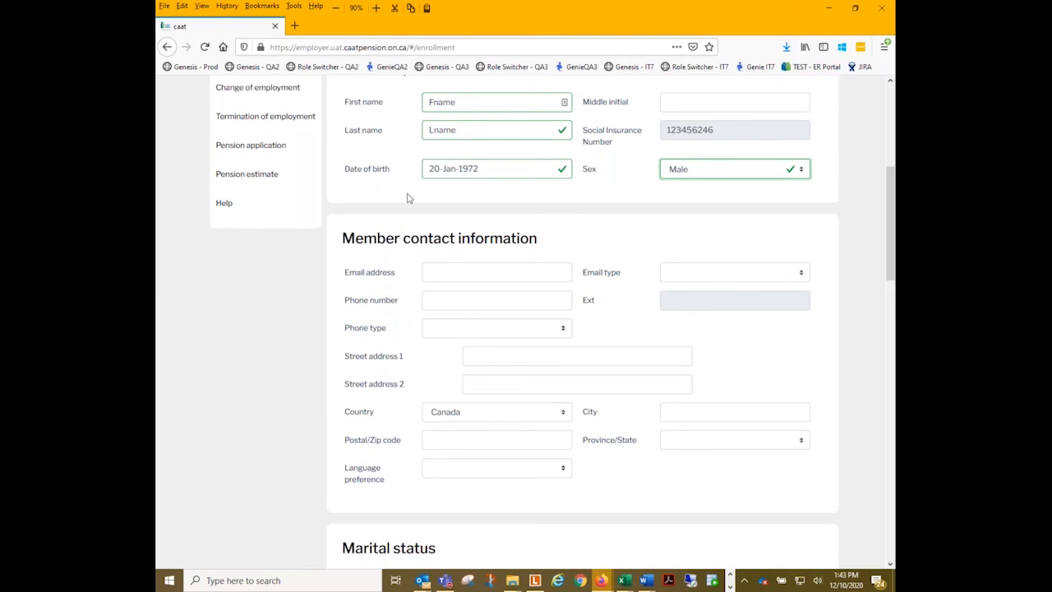
pyautogui.click(469, 306)
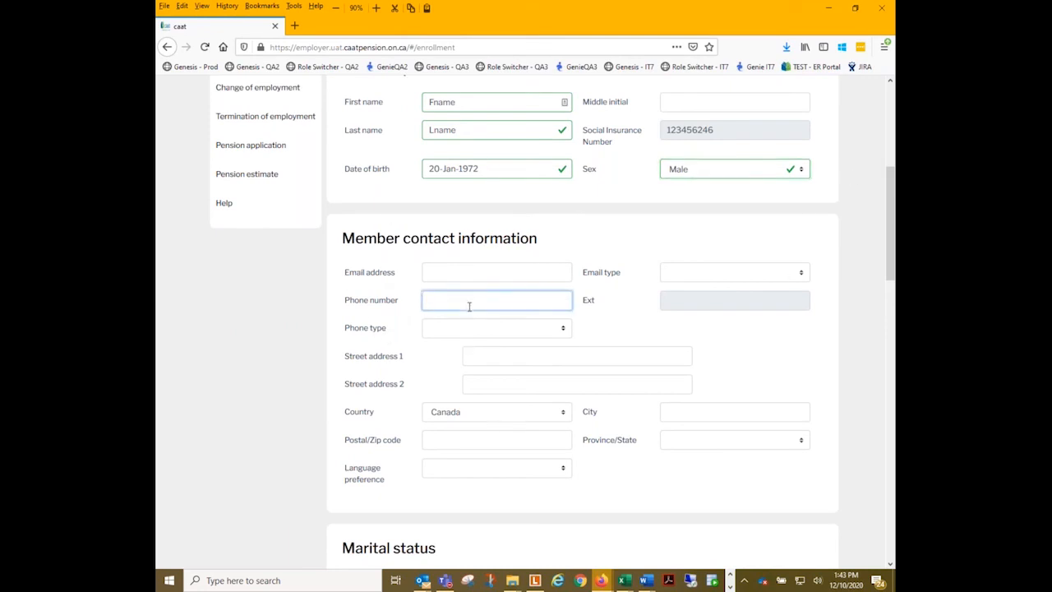
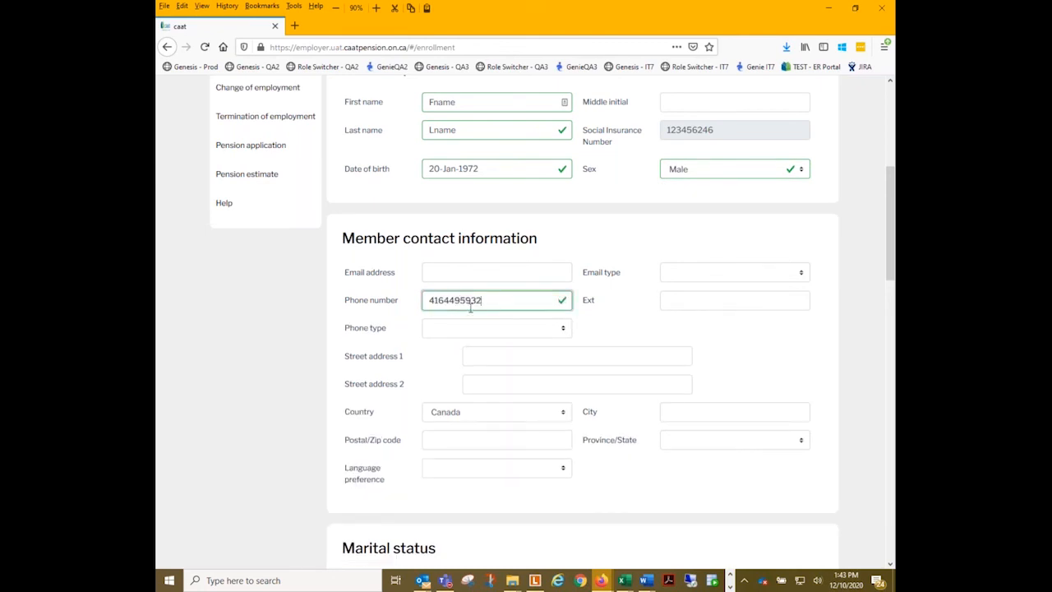
pyautogui.click(475, 336)
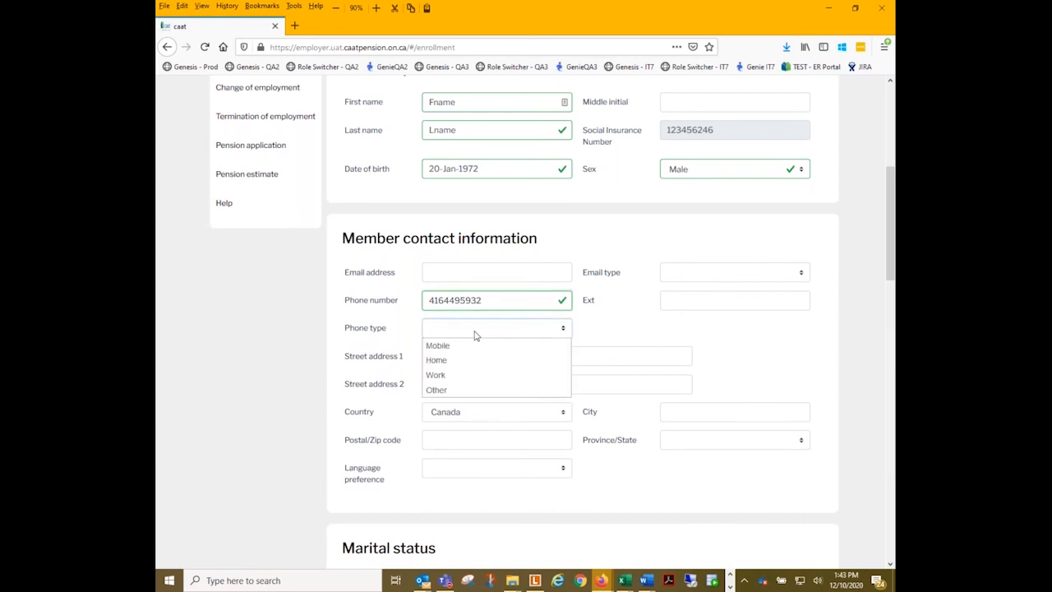
pyautogui.click(468, 346)
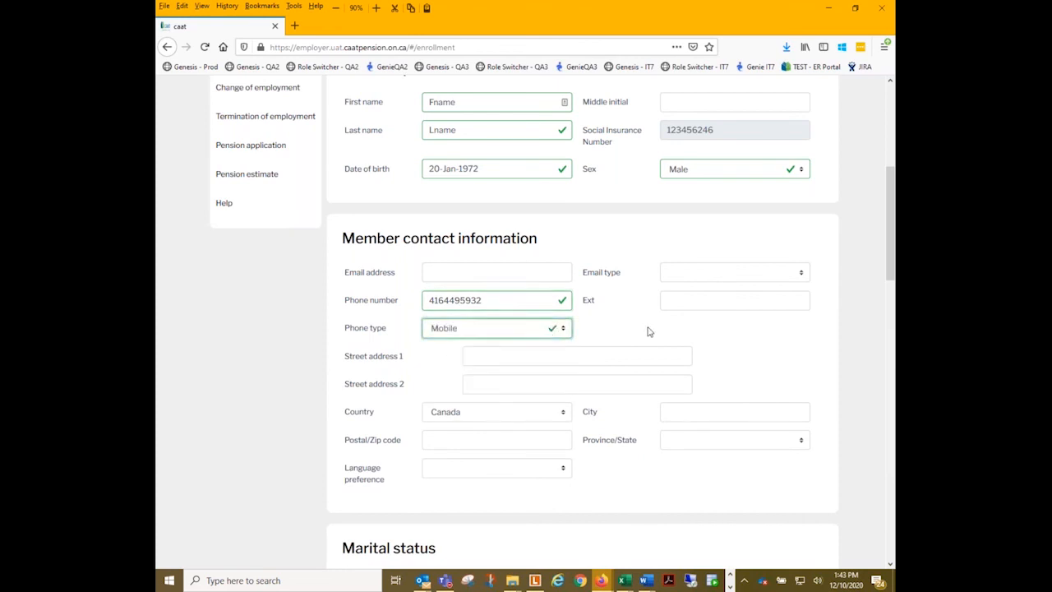
# - Enter the member's street address and city, keeping Canada as the country
pyautogui.click(502, 356)
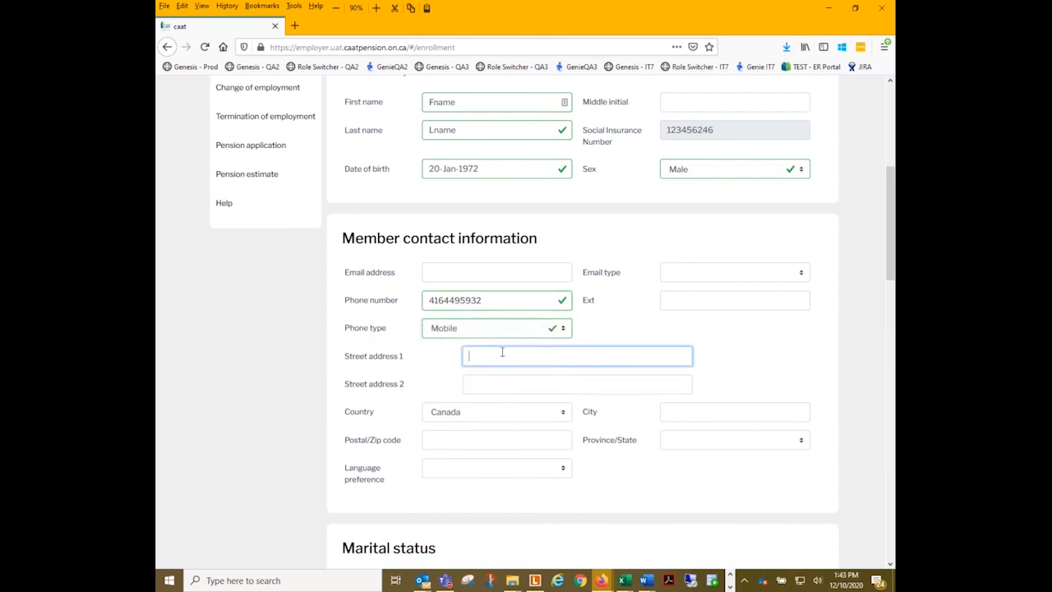
pyautogui.write('1 Address St.')
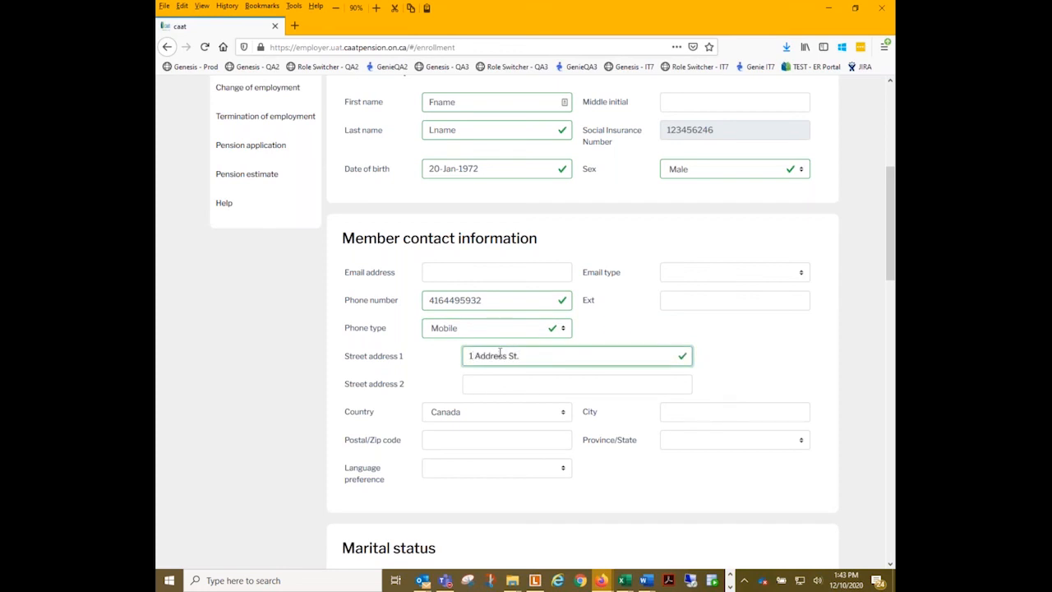
pyautogui.press('Tab')
pyautogui.press('Tab')
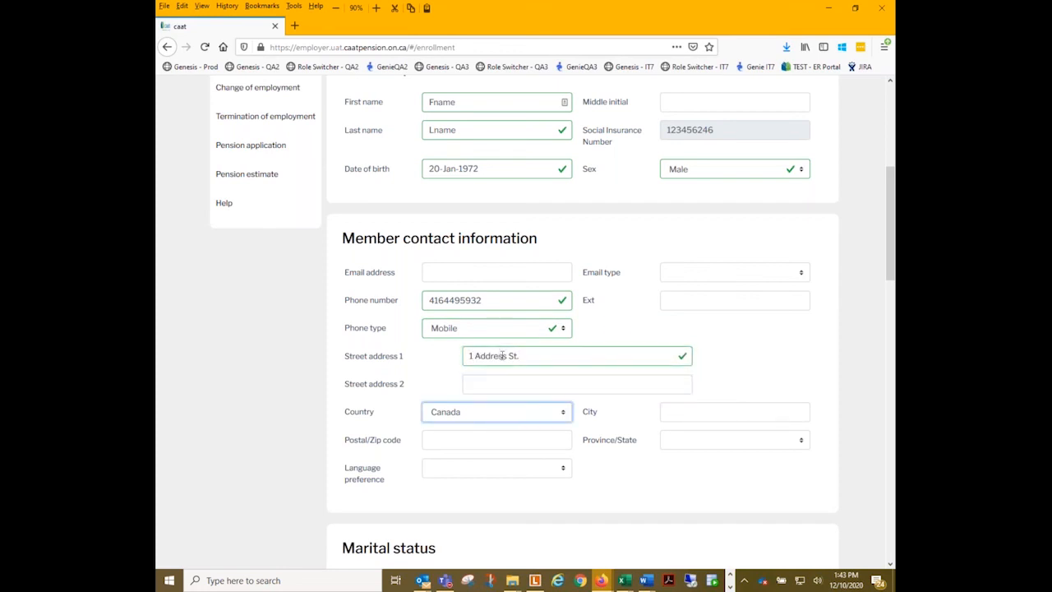
pyautogui.click(692, 411)
pyautogui.write('Toronto')
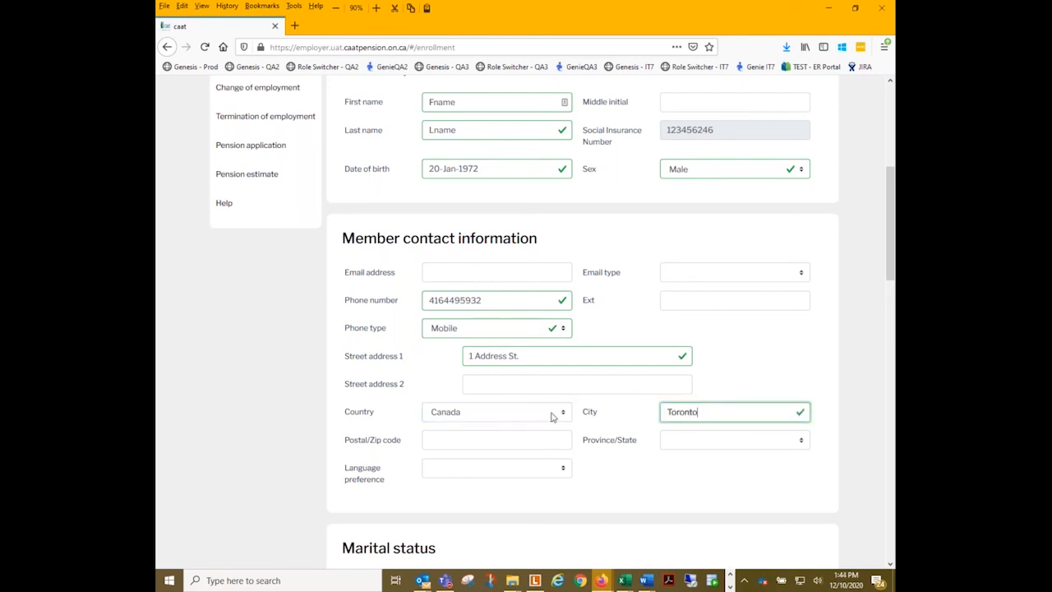
# - Complete the contact information with the member's postal code, the province Ontario and the language preference English
pyautogui.click(486, 442)
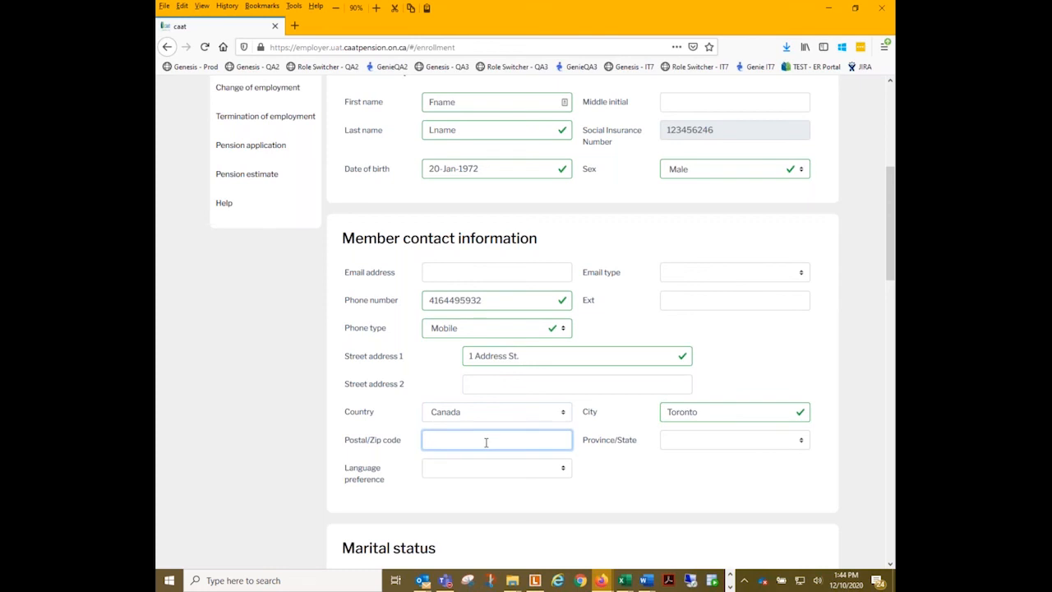
pyautogui.write('M1M 1M')
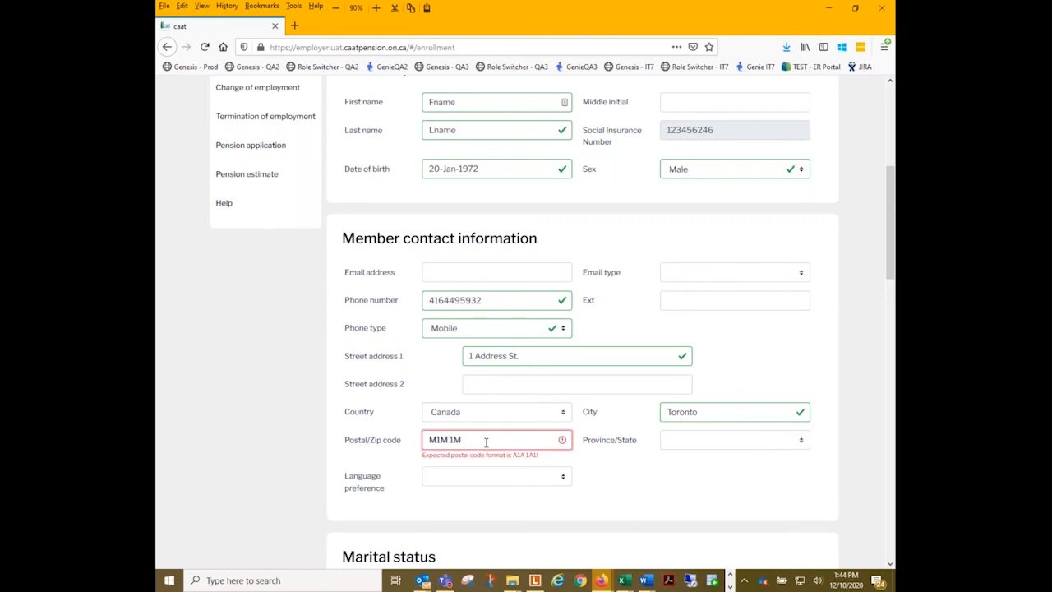
pyautogui.write('1')
pyautogui.click(733, 442)
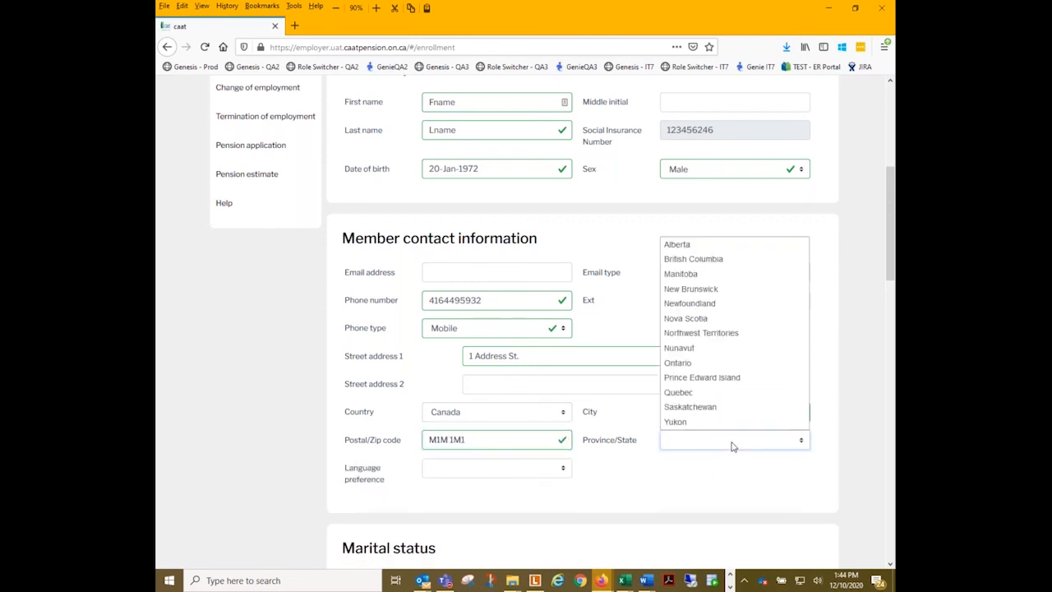
pyautogui.click(680, 362)
pyautogui.click(478, 470)
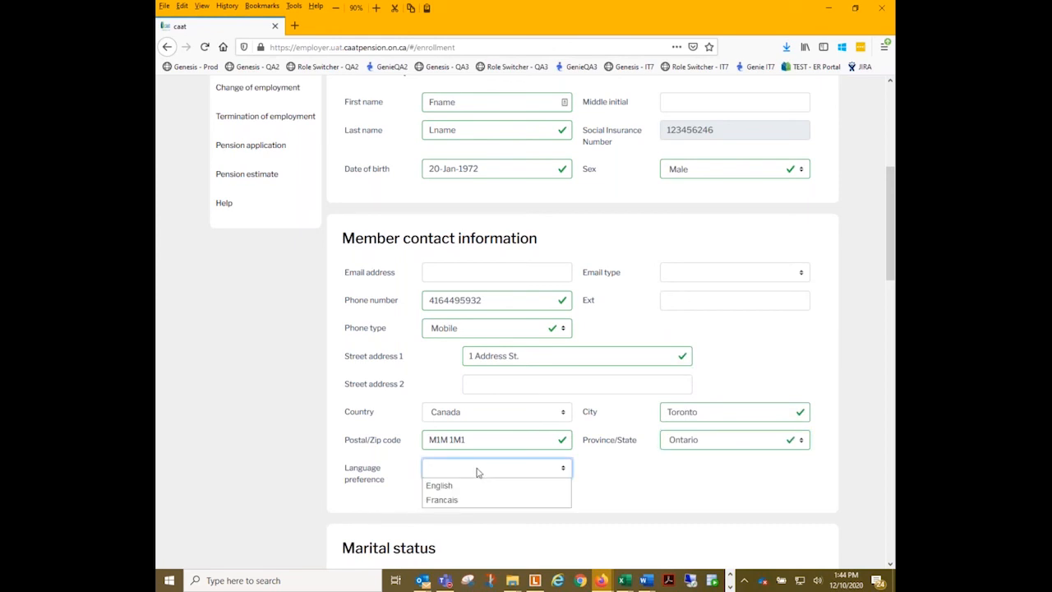
pyautogui.click(464, 485)
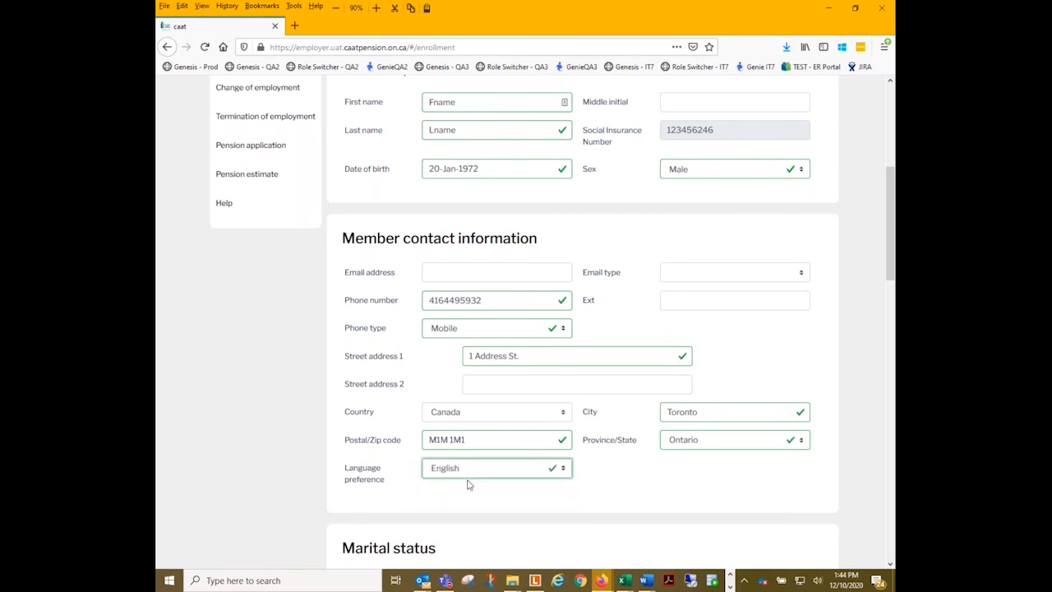
# - Set the member's marital status to Single
pyautogui.scroll(-3, 319, 493)
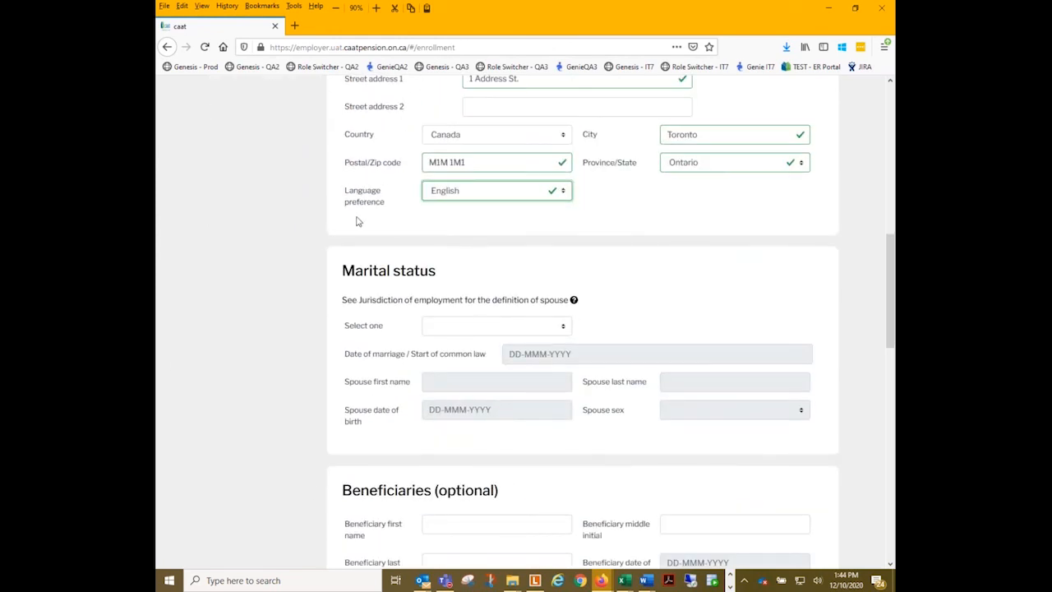
pyautogui.scroll(-3, 342, 206)
pyautogui.scroll(2, 427, 180)
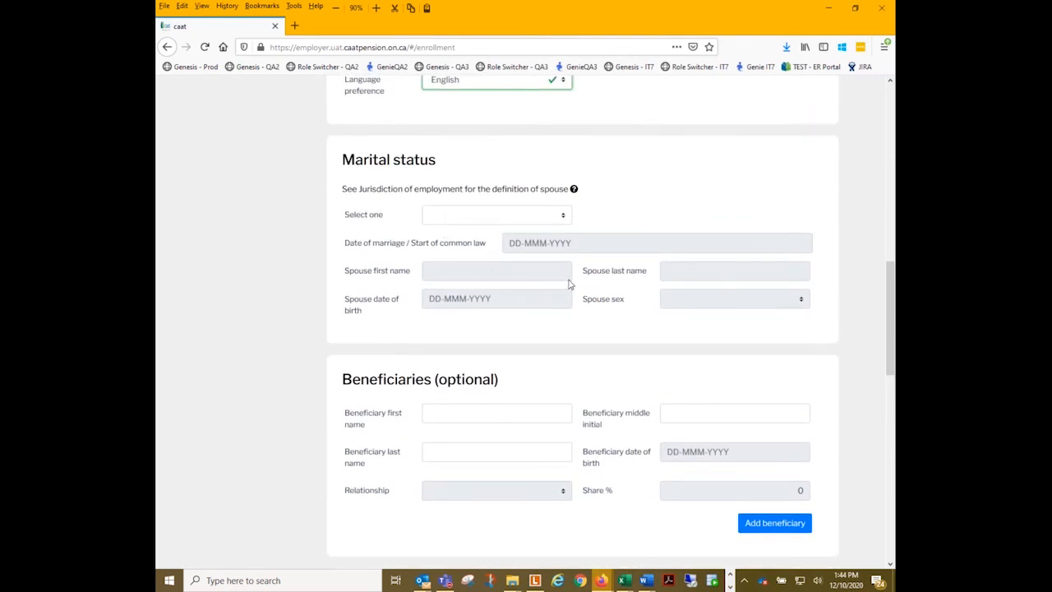
pyautogui.click(505, 216)
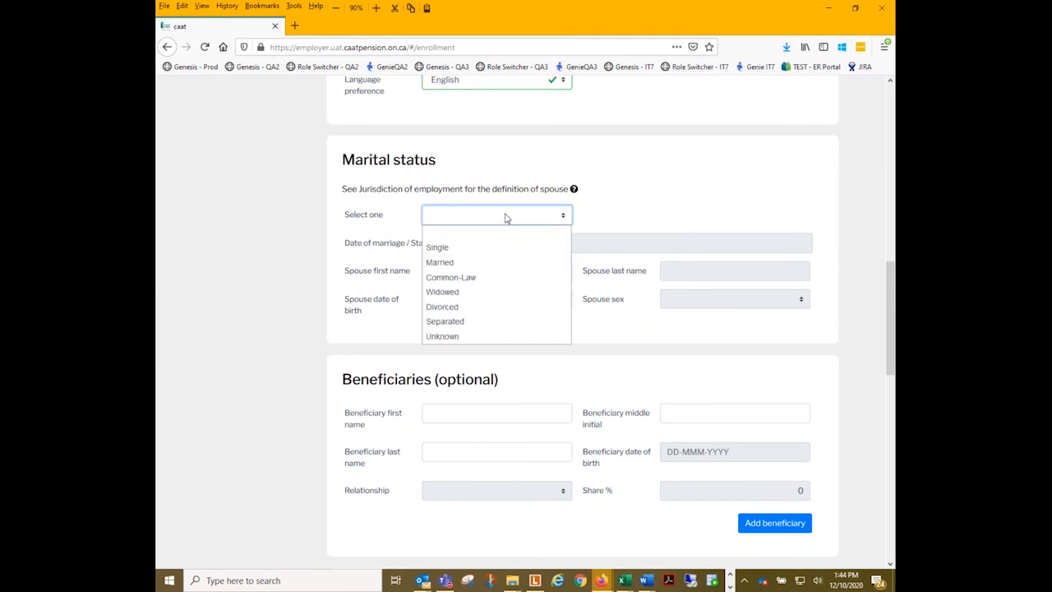
pyautogui.click(469, 247)
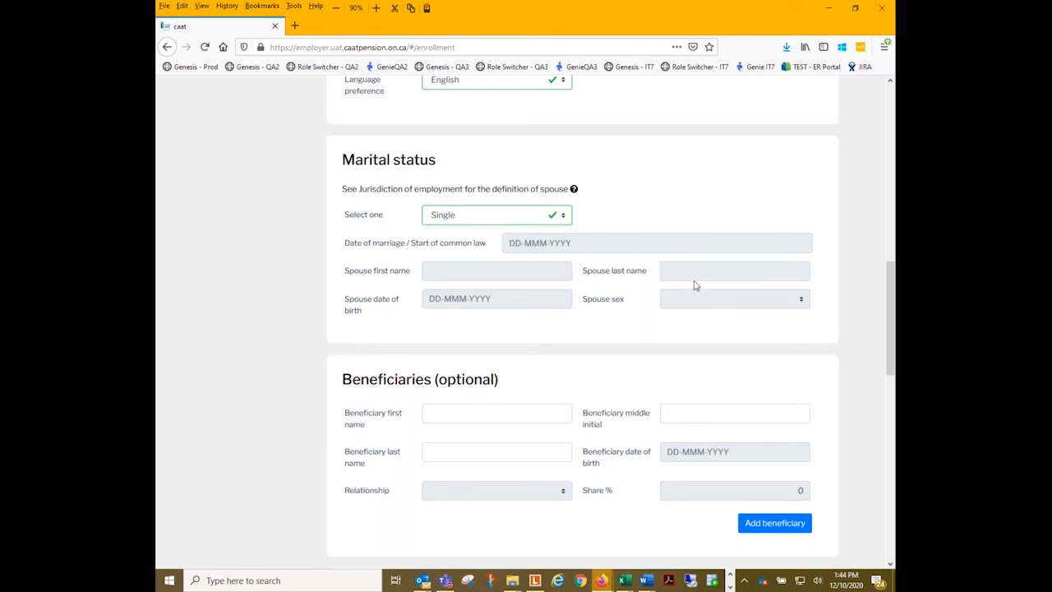
# - Try the marital status options Widowed, Unknown, Divorced and Separated for the member
pyautogui.click(508, 221)
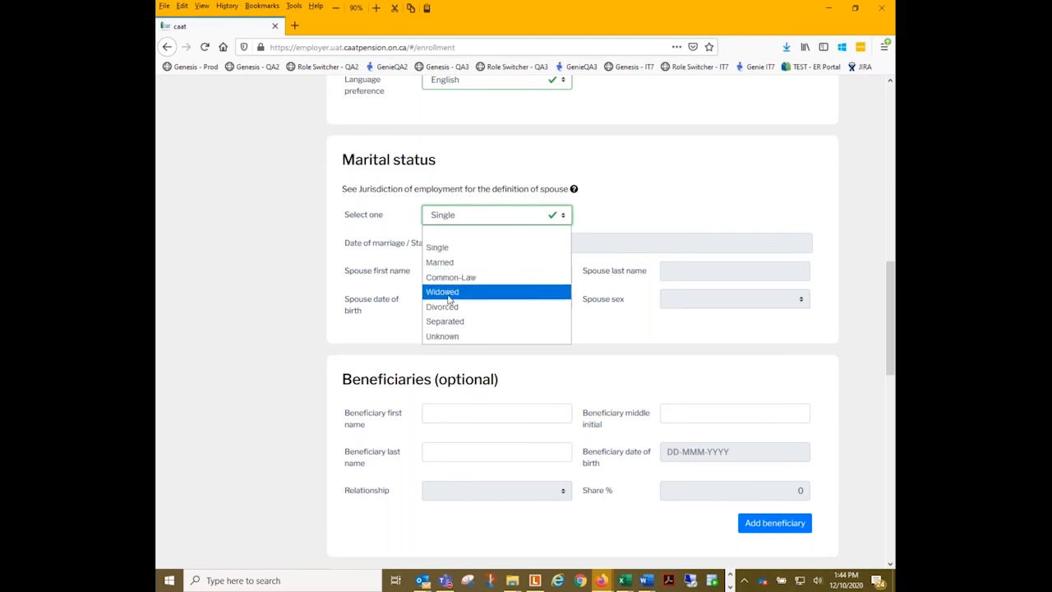
pyautogui.click(448, 292)
pyautogui.click(467, 219)
pyautogui.click(445, 337)
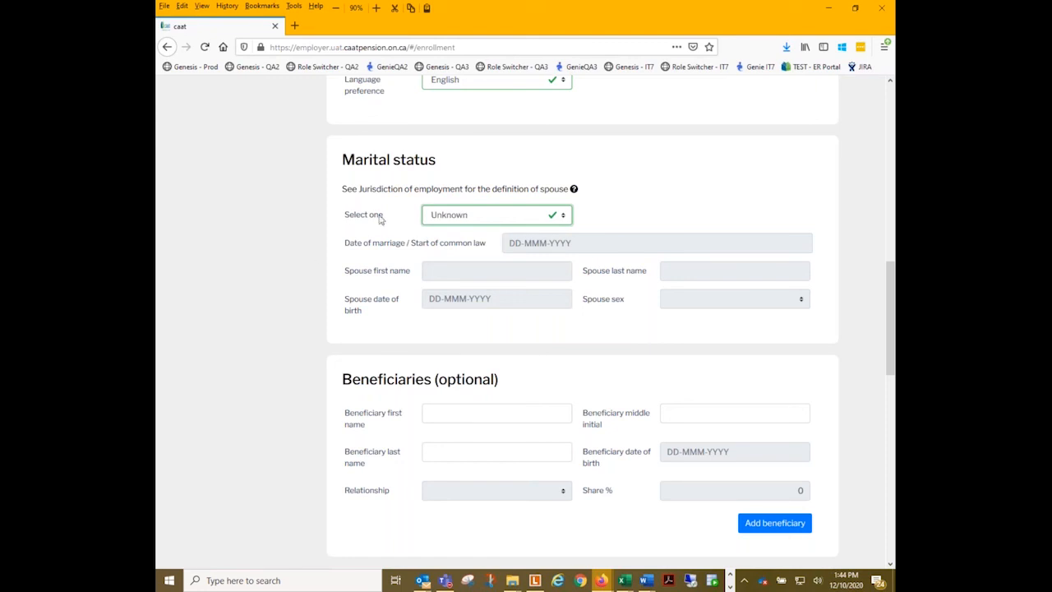
pyautogui.click(445, 222)
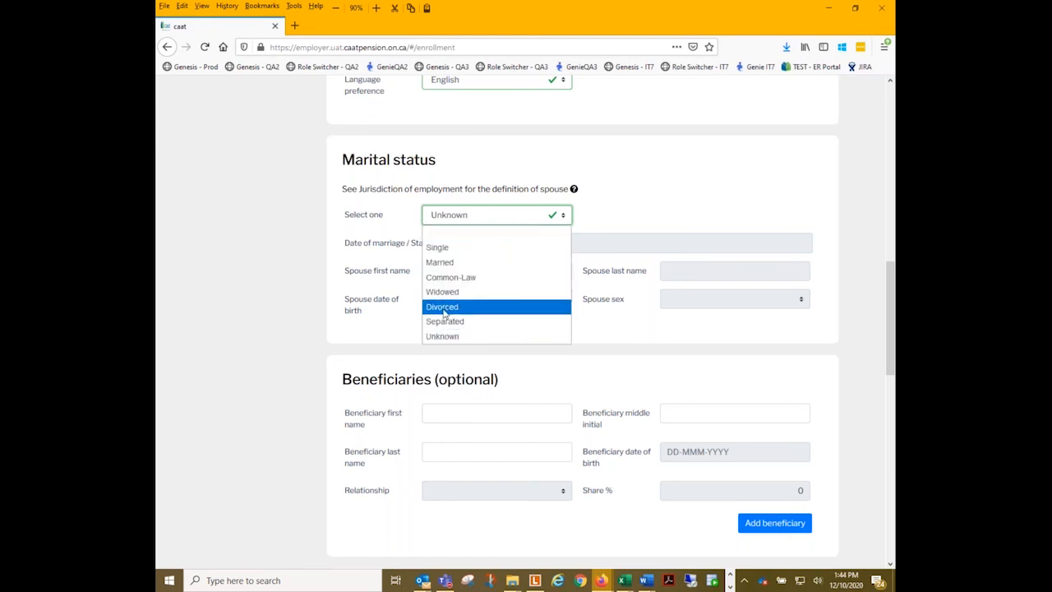
pyautogui.click(446, 309)
pyautogui.click(464, 214)
pyautogui.click(448, 322)
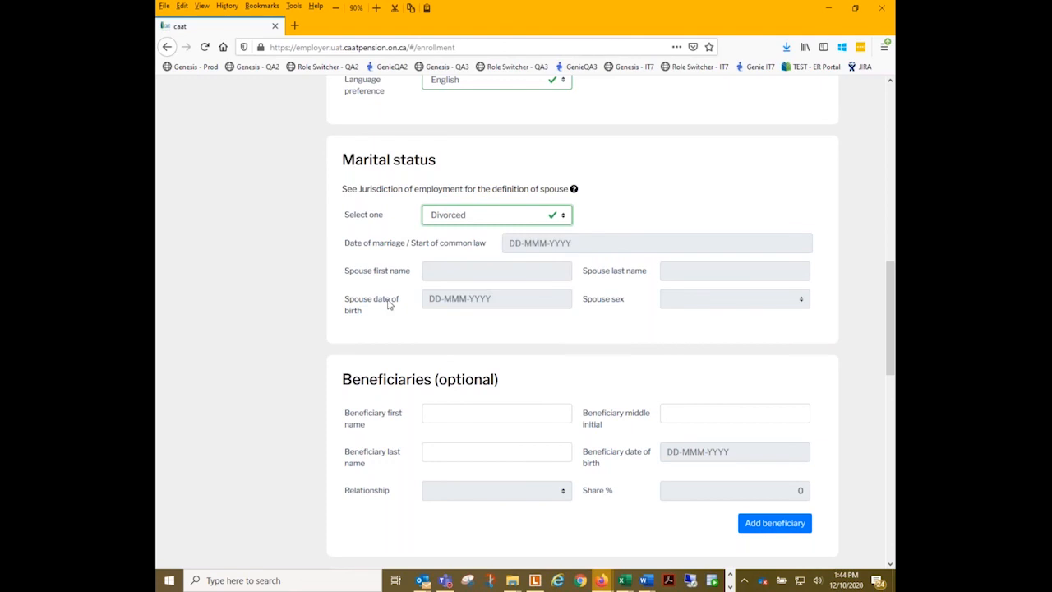
# - Set the member's marital status to Married and enter 01-Jan-2001 as the date of marriage
pyautogui.click(488, 222)
pyautogui.click(466, 261)
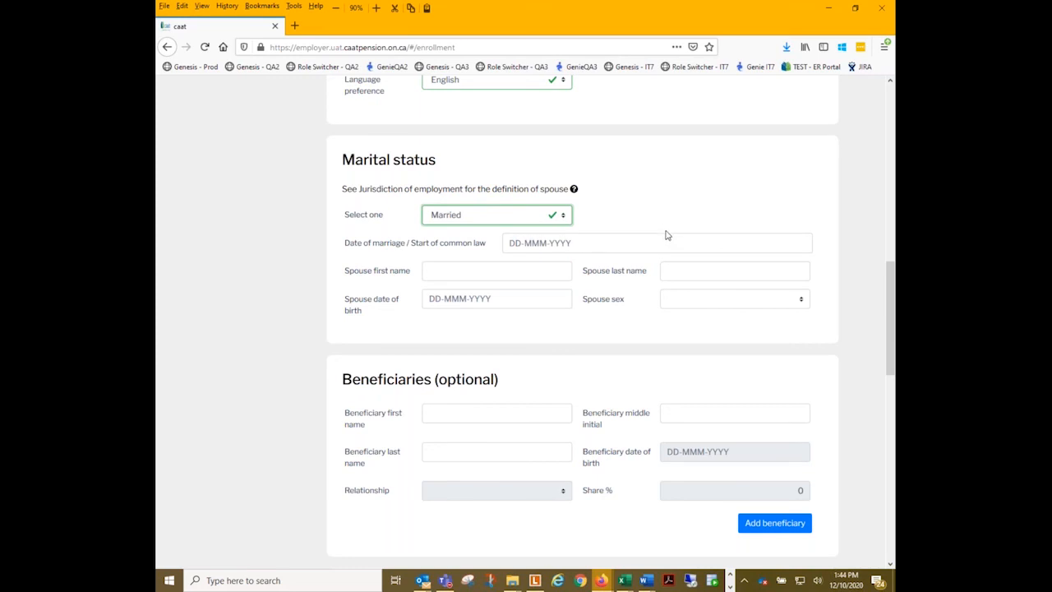
pyautogui.click(544, 244)
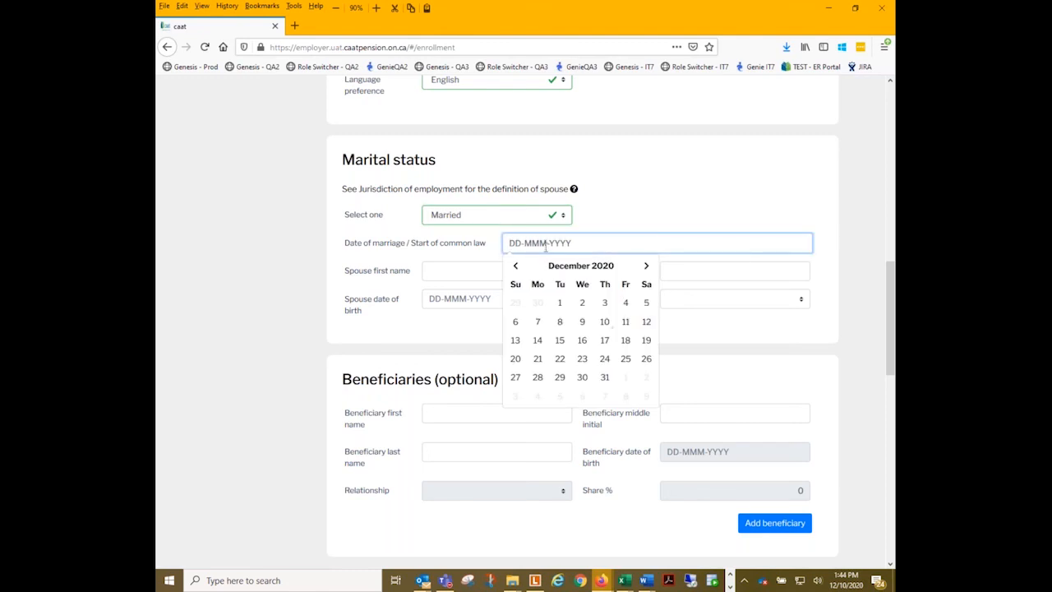
pyautogui.write('01jan2001')
pyautogui.press('Return')
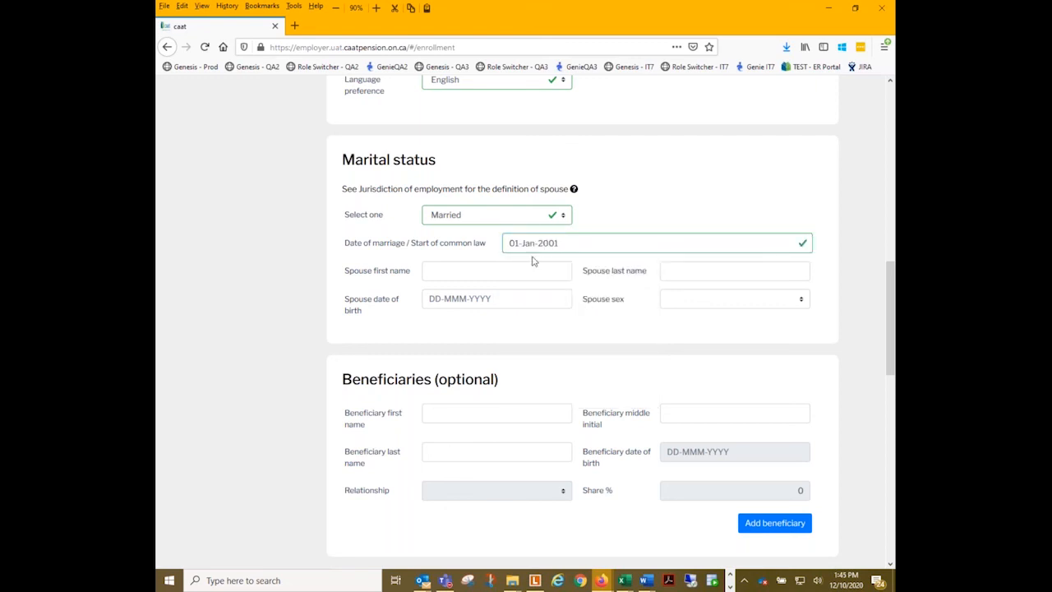
# - Enter the spouse's first name and last name in the marital status section
pyautogui.click(467, 273)
pyautogui.write('Spouse')
pyautogui.press('Tab')
pyautogui.write('L')
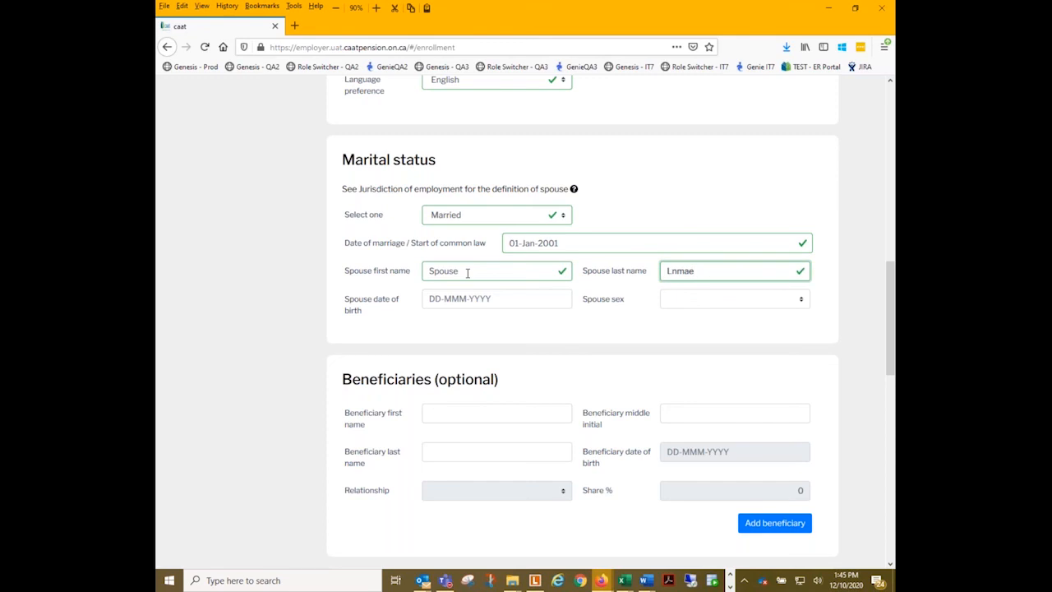
pyautogui.click(443, 300)
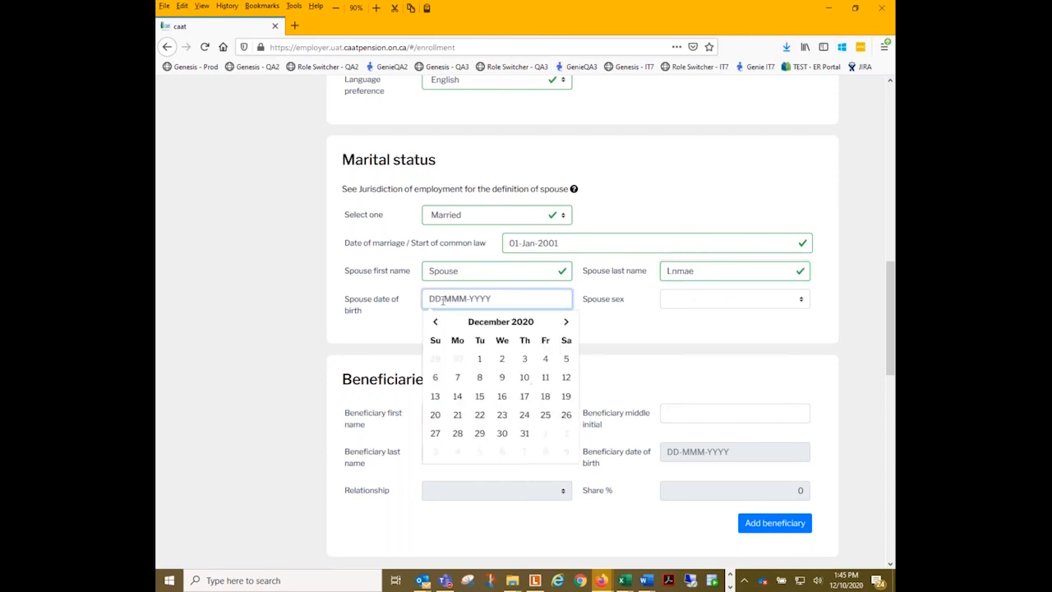
pyautogui.write('10-Dec-20201972')
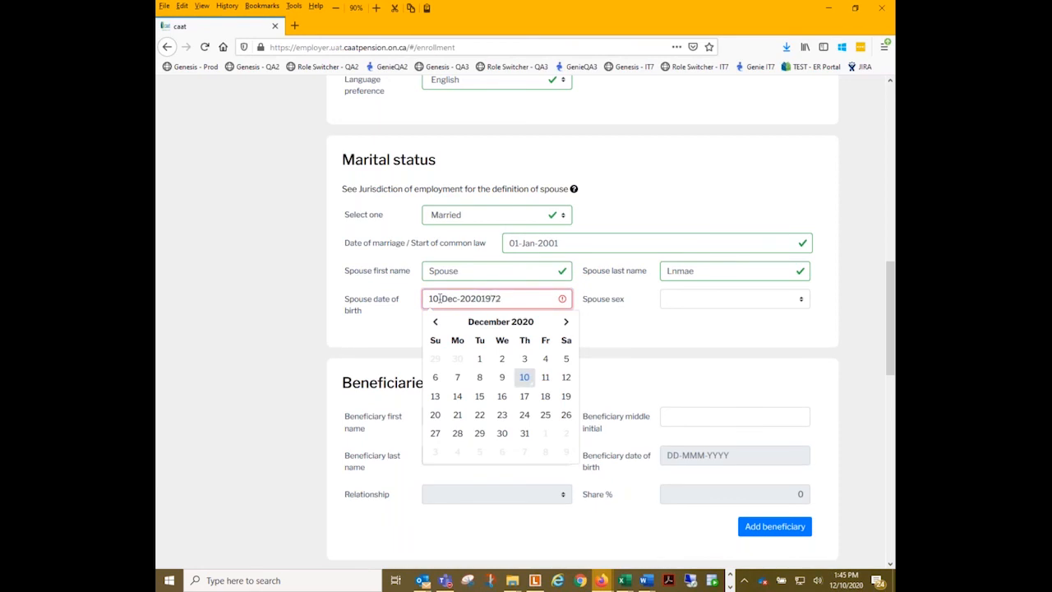
pyautogui.press('BackSpace')
pyautogui.press('BackSpace')
pyautogui.press('BackSpace')
pyautogui.press('BackSpace')
pyautogui.press('BackSpace')
pyautogui.press('BackSpace')
pyautogui.press('BackSpace')
pyautogui.press('BackSpace')
pyautogui.press('BackSpace')
pyautogui.press('BackSpace')
pyautogui.press('BackSpace')
pyautogui.press('BackSpace')
pyautogui.write('oct')
# - Replace the spouse's date of birth with the correct date and set the spouse's sex to Female
pyautogui.moveTo(507, 300); pyautogui.dragTo(404, 286)
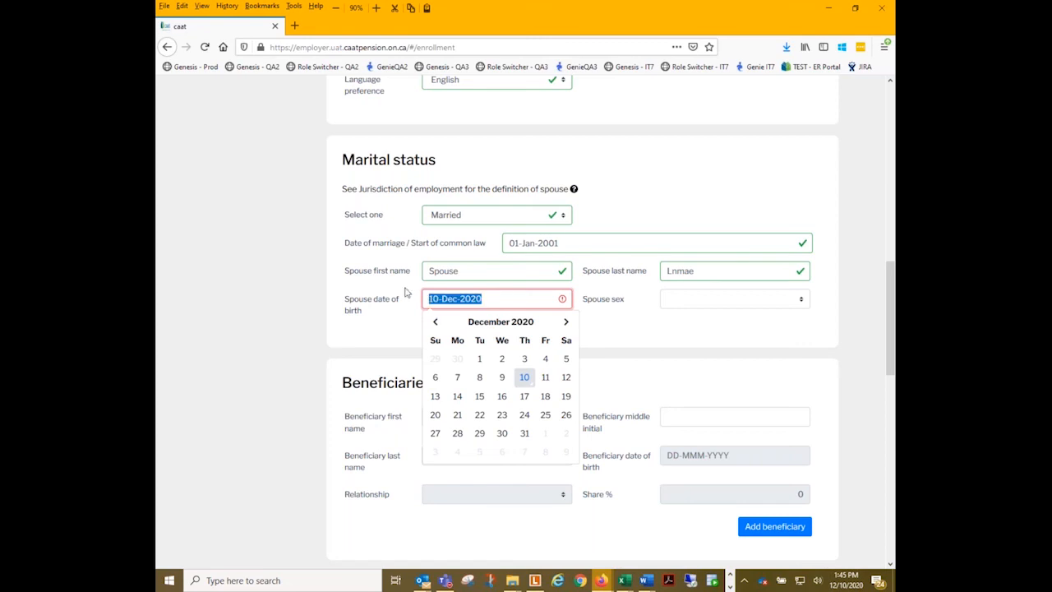
pyautogui.write('10')
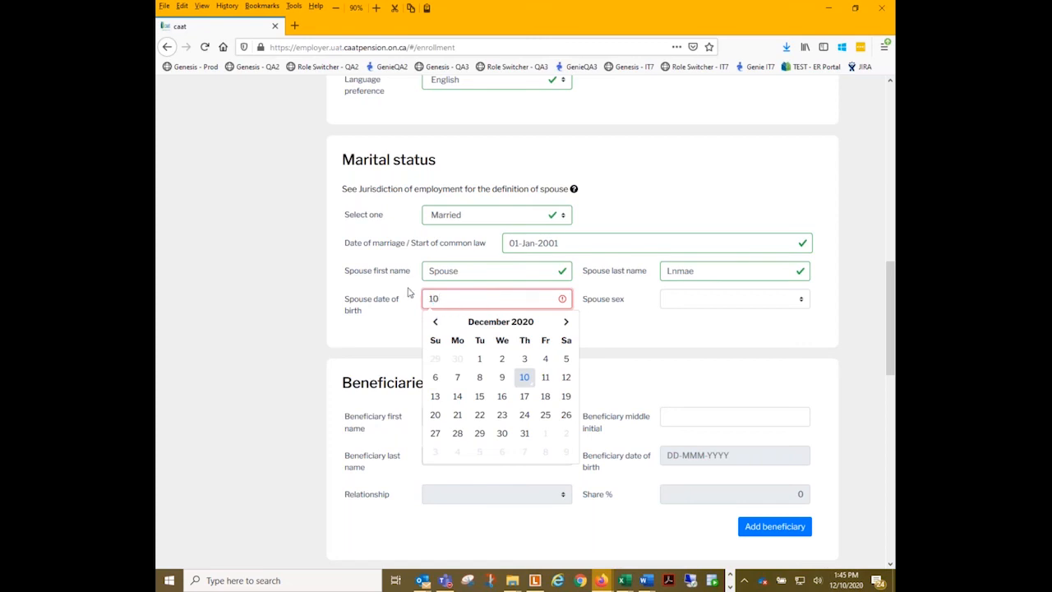
pyautogui.write('oct')
pyautogui.press('BackSpace')
pyautogui.press('BackSpace')
pyautogui.press('BackSpace')
pyautogui.press('BackSpace')
pyautogui.write('197')
pyautogui.click(691, 301)
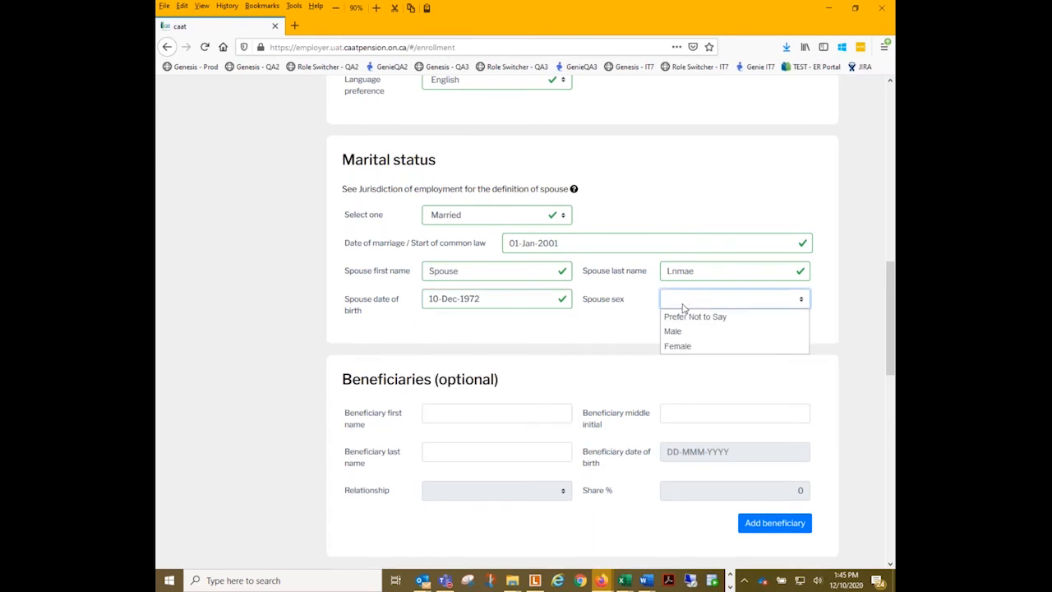
pyautogui.click(689, 346)
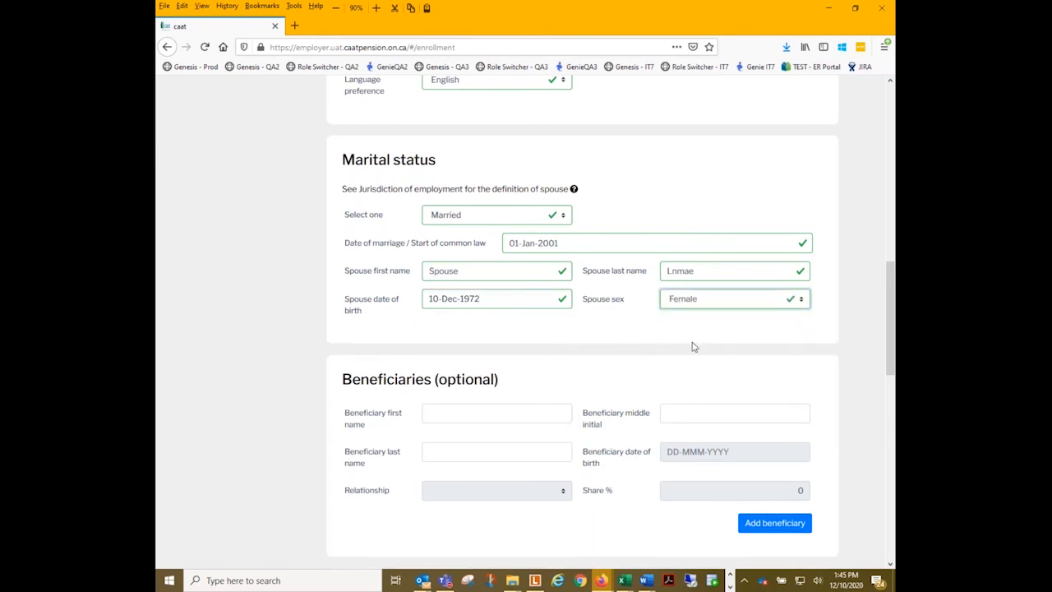
# - Try answering Yes to both Employment / Membership status questions, about another participating employer and existing plan membership
pyautogui.scroll(-2, 513, 380)
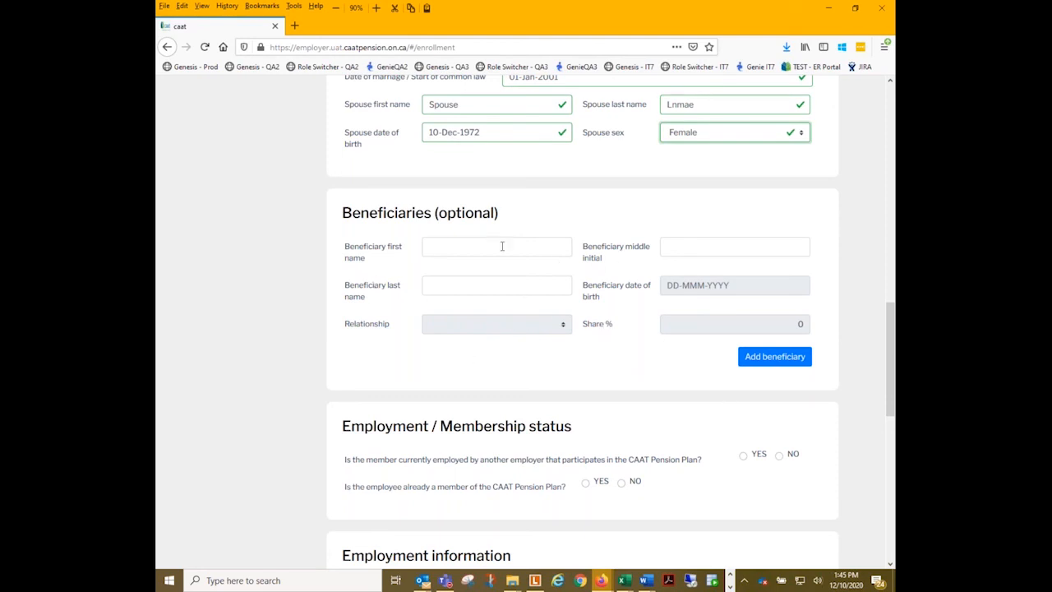
pyautogui.scroll(-2, 477, 336)
pyautogui.scroll(-2, 703, 235)
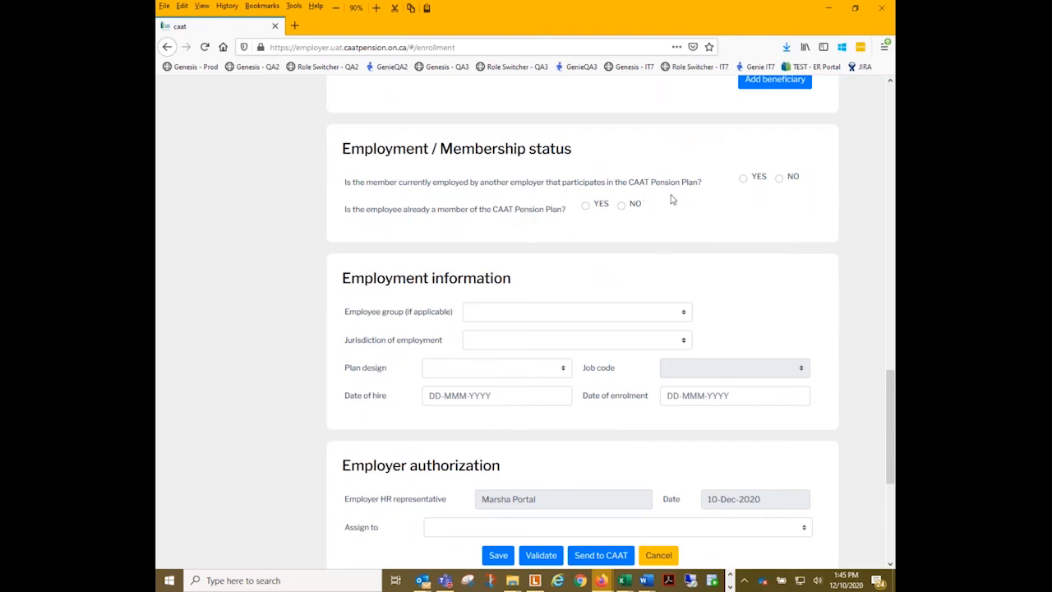
pyautogui.click(780, 180)
pyautogui.click(744, 179)
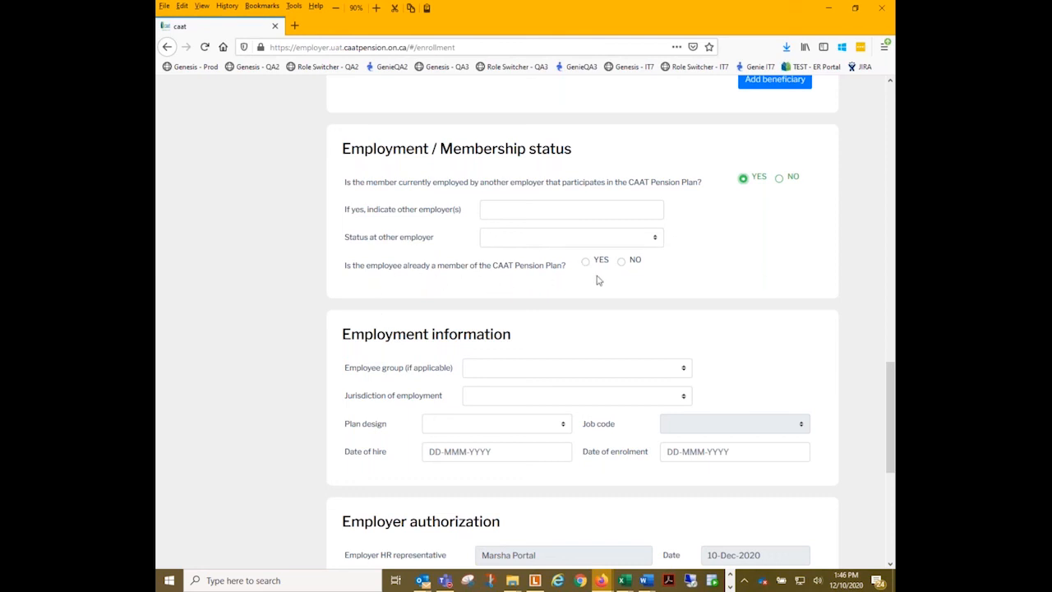
pyautogui.click(621, 263)
pyautogui.click(585, 263)
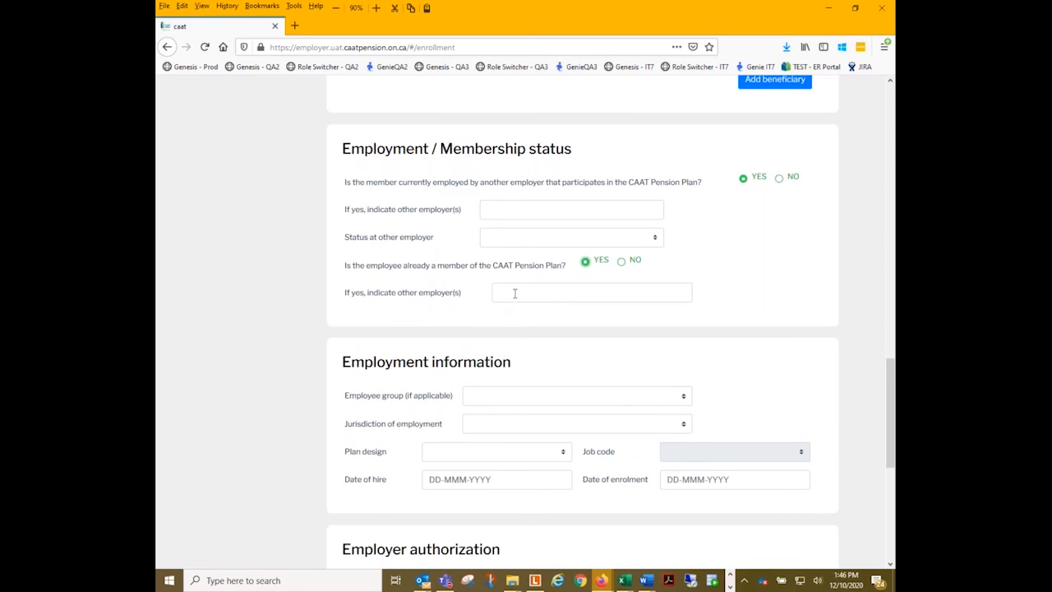
# - Answer No to both the existing plan membership question and the other participating employer question
pyautogui.click(622, 261)
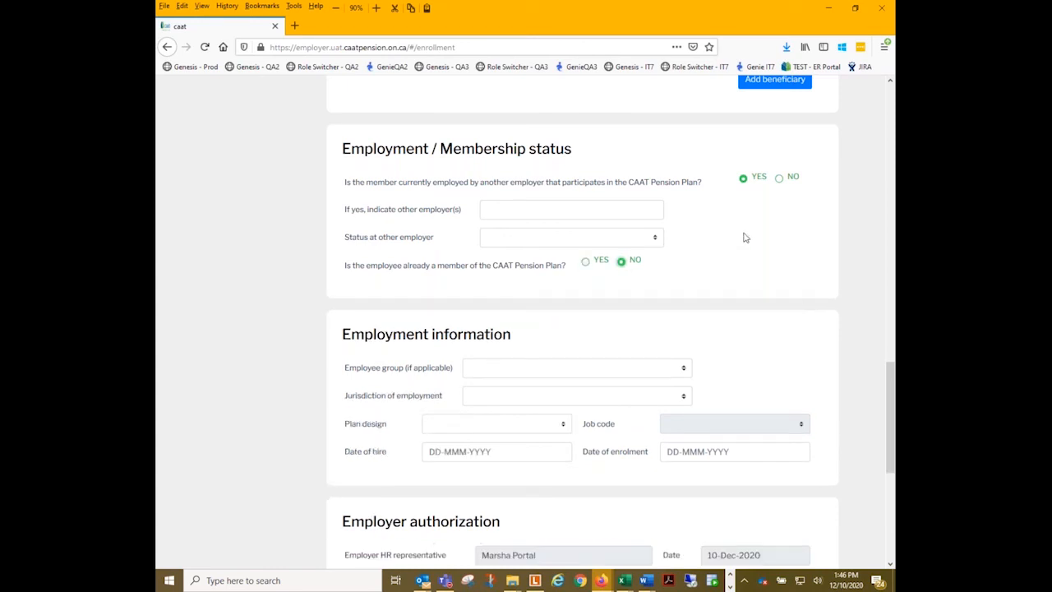
pyautogui.click(779, 178)
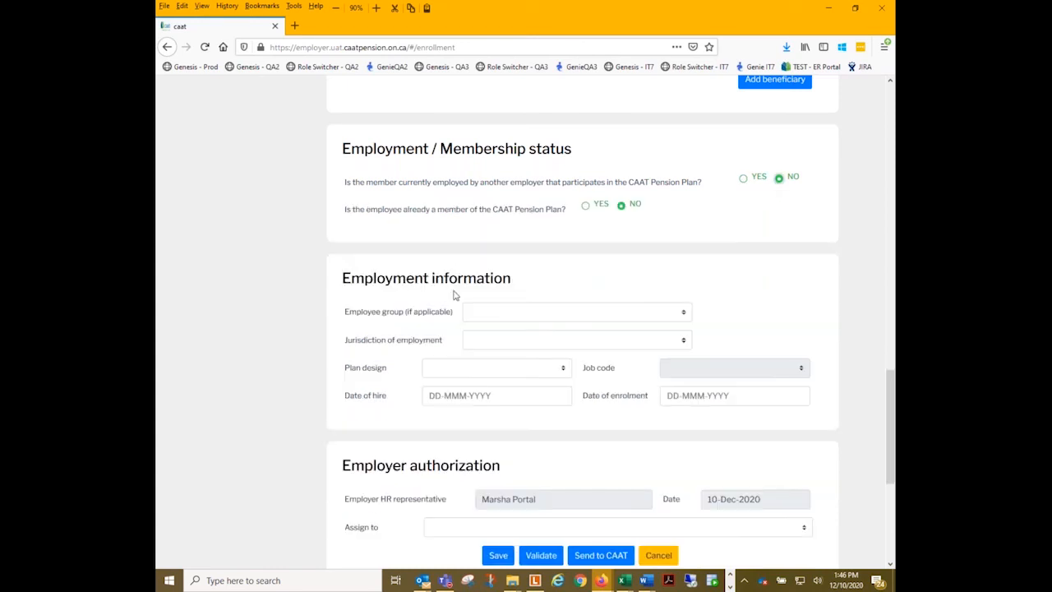
# - In the employment information, set the employee group to Support and the jurisdiction of employment to Ontario
pyautogui.scroll(-2, 452, 288)
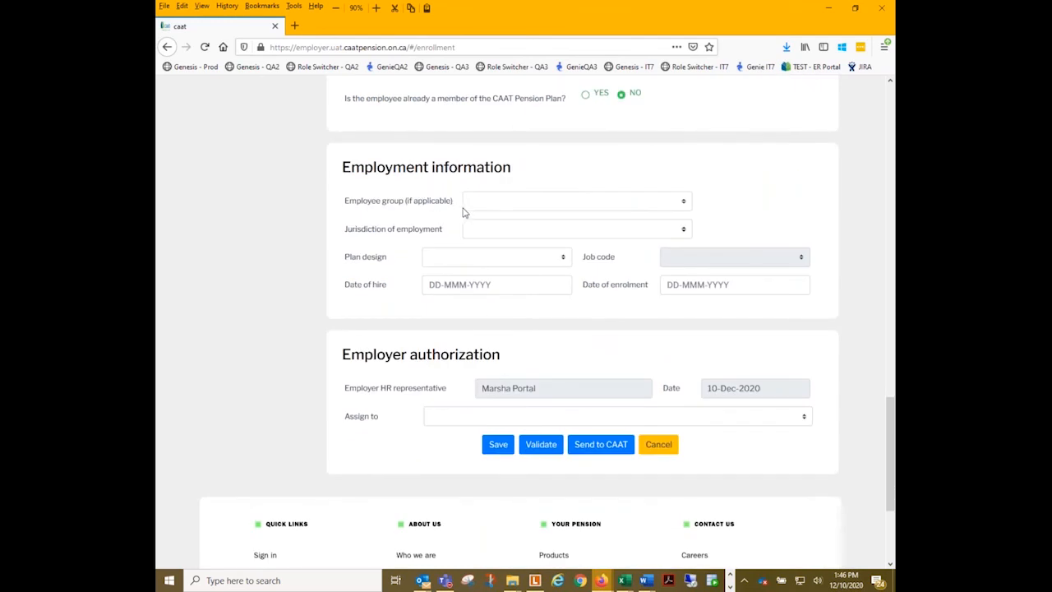
pyautogui.click(488, 207)
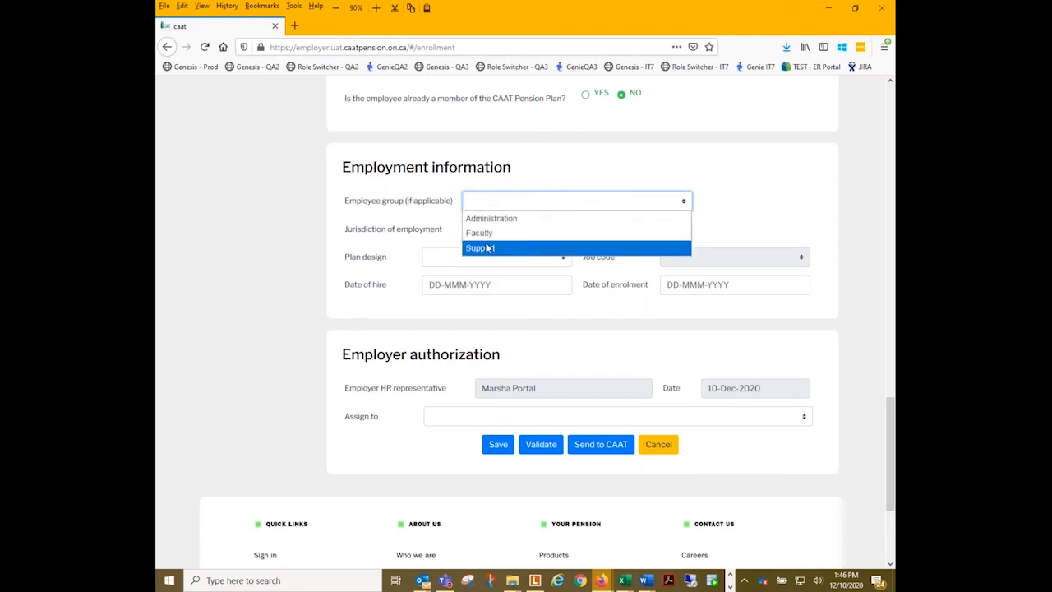
pyautogui.click(488, 247)
pyautogui.click(477, 235)
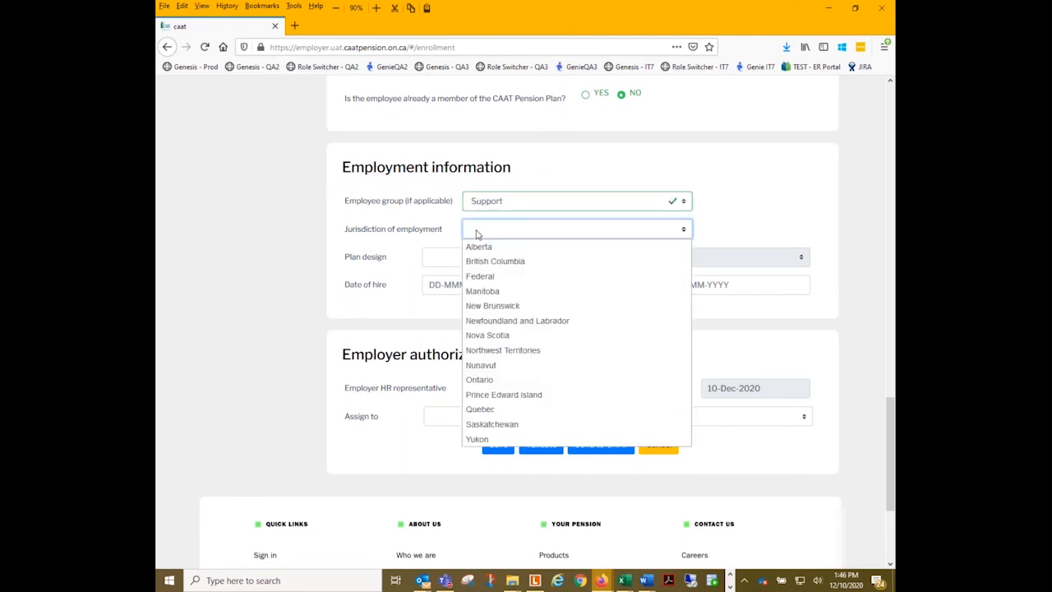
pyautogui.click(488, 380)
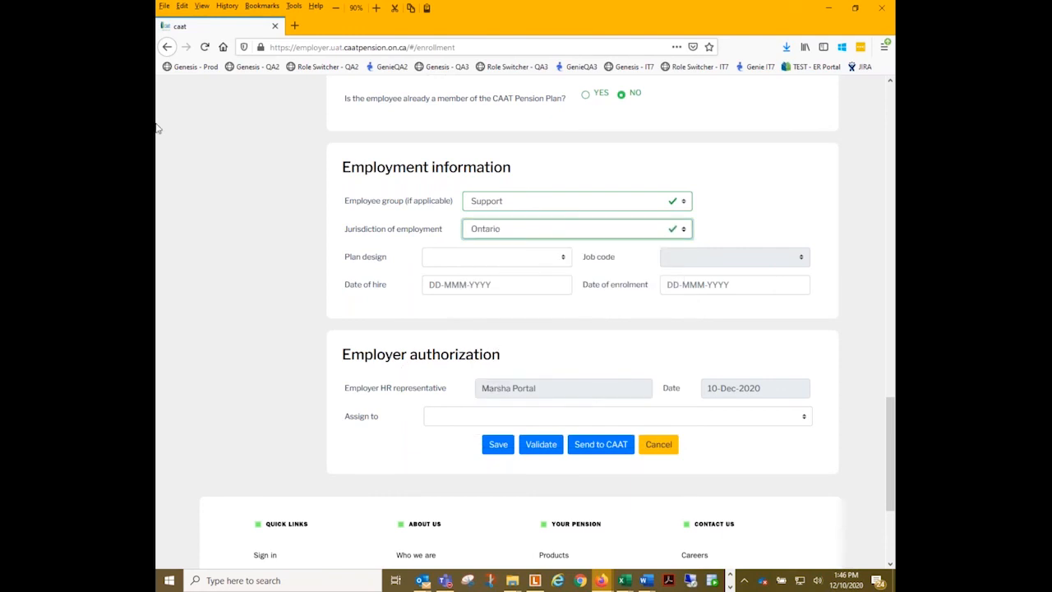
# - Try both plan designs, DBprime and DBplus, and leave the member's plan design set to DBprime
pyautogui.click(473, 265)
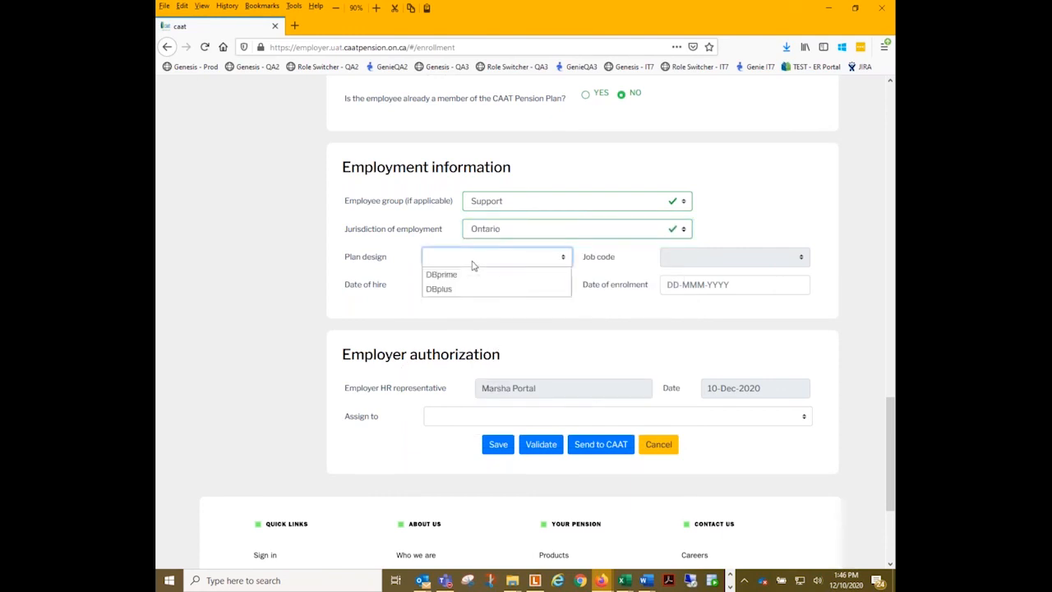
pyautogui.click(457, 275)
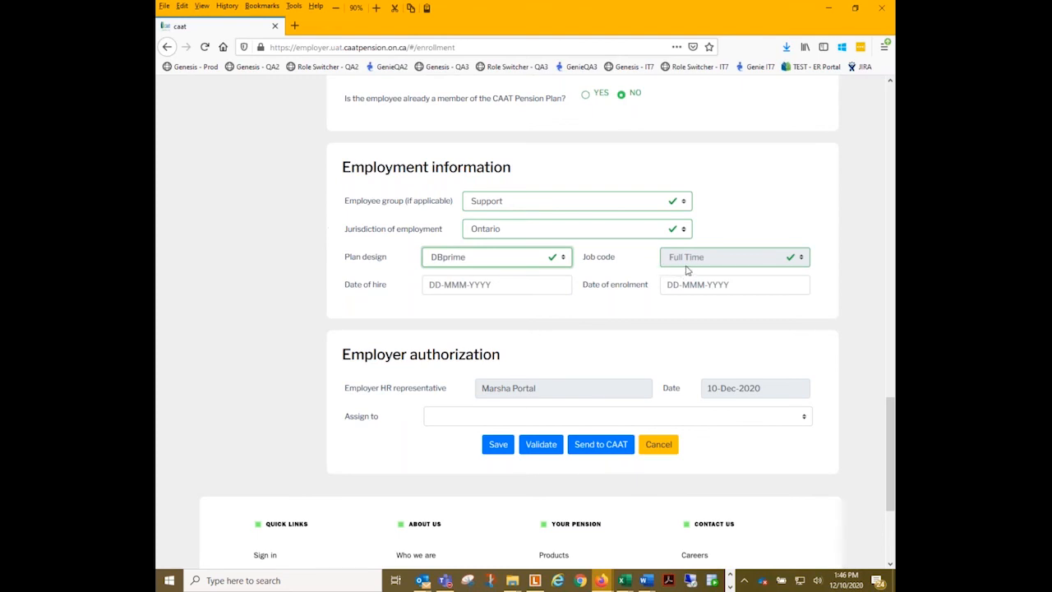
pyautogui.click(475, 258)
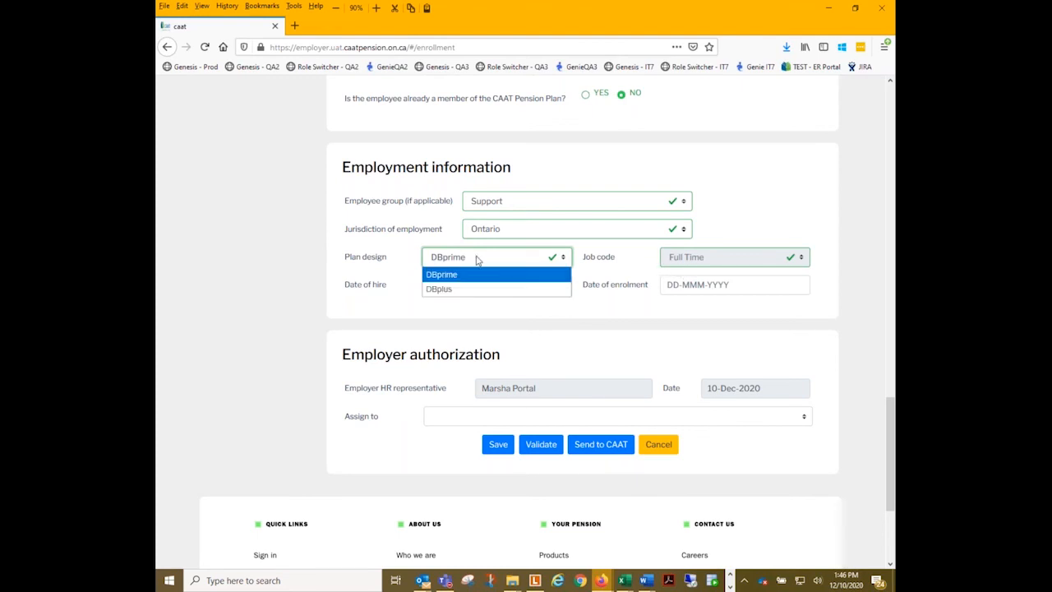
pyautogui.click(442, 287)
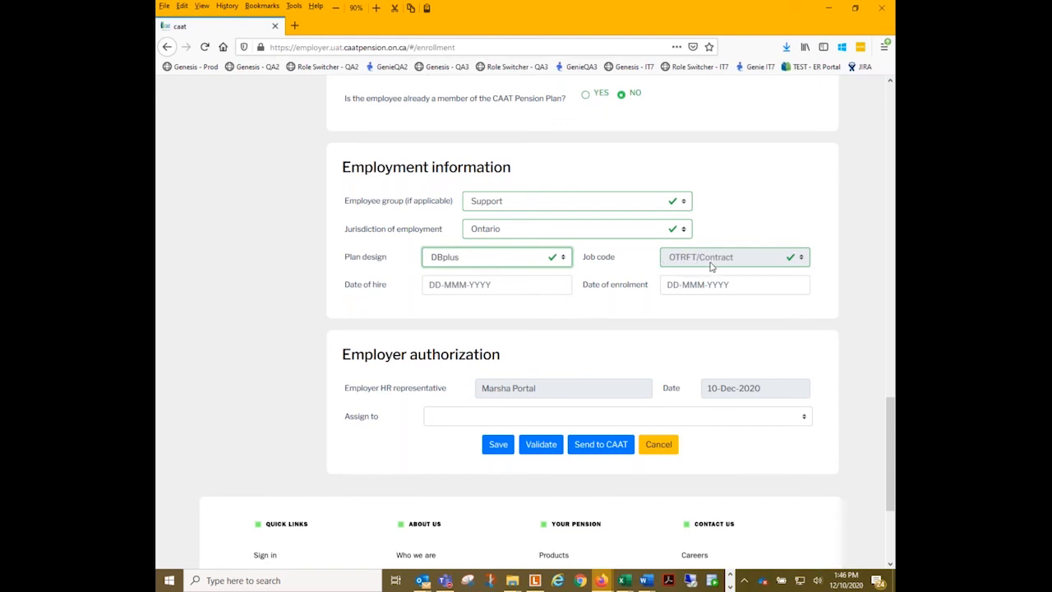
pyautogui.click(460, 260)
pyautogui.click(456, 275)
# - Set both the date of hire and the date of enrolment to 01-Dec-2020
pyautogui.click(464, 285)
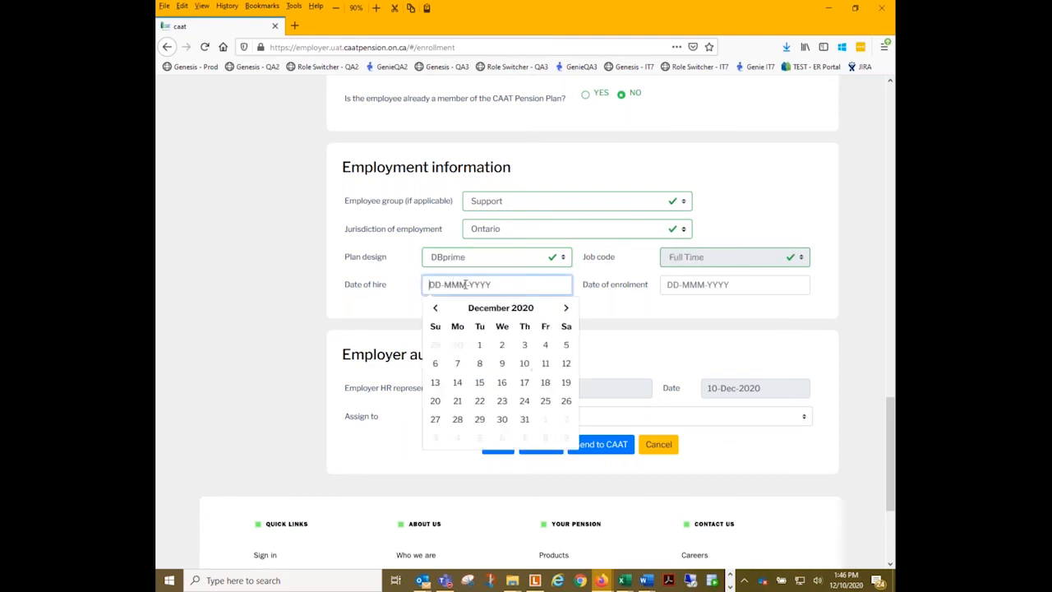
pyautogui.click(483, 346)
pyautogui.click(695, 288)
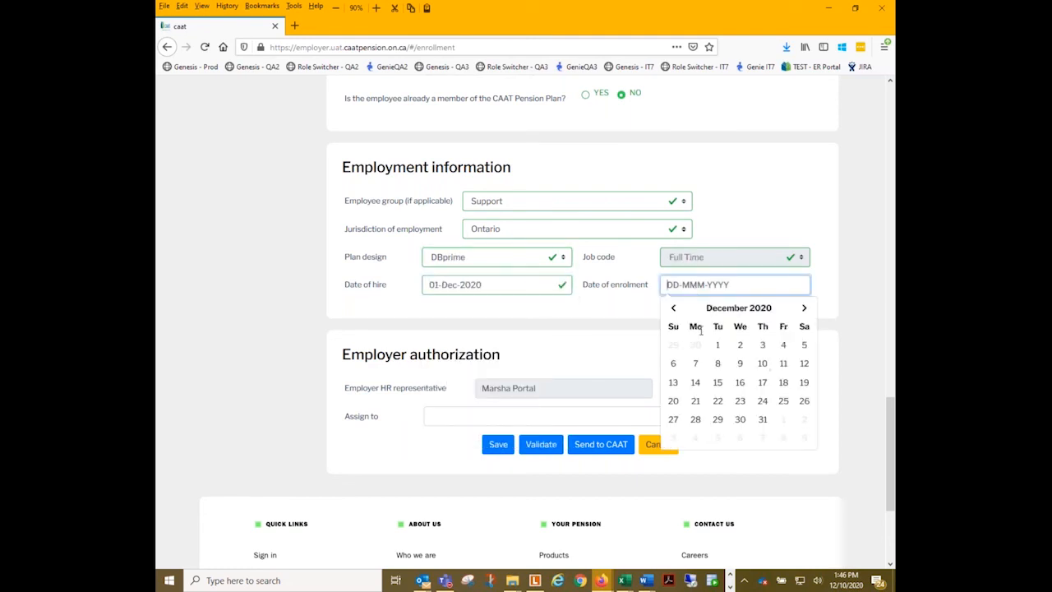
pyautogui.click(716, 346)
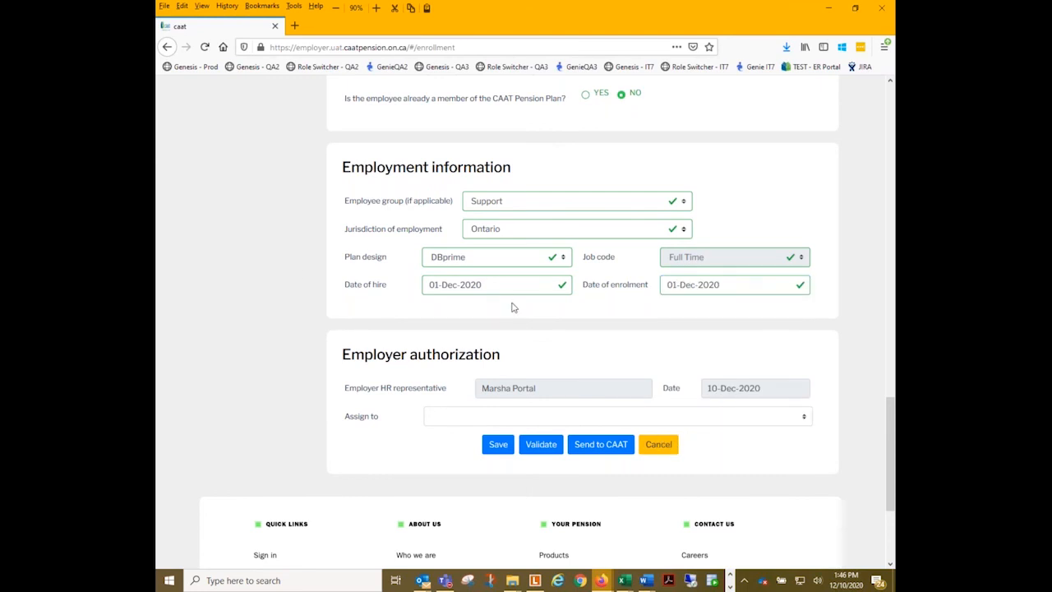
# - Save the new member enrolment form and acknowledge the save message
pyautogui.scroll(-2, 502, 288)
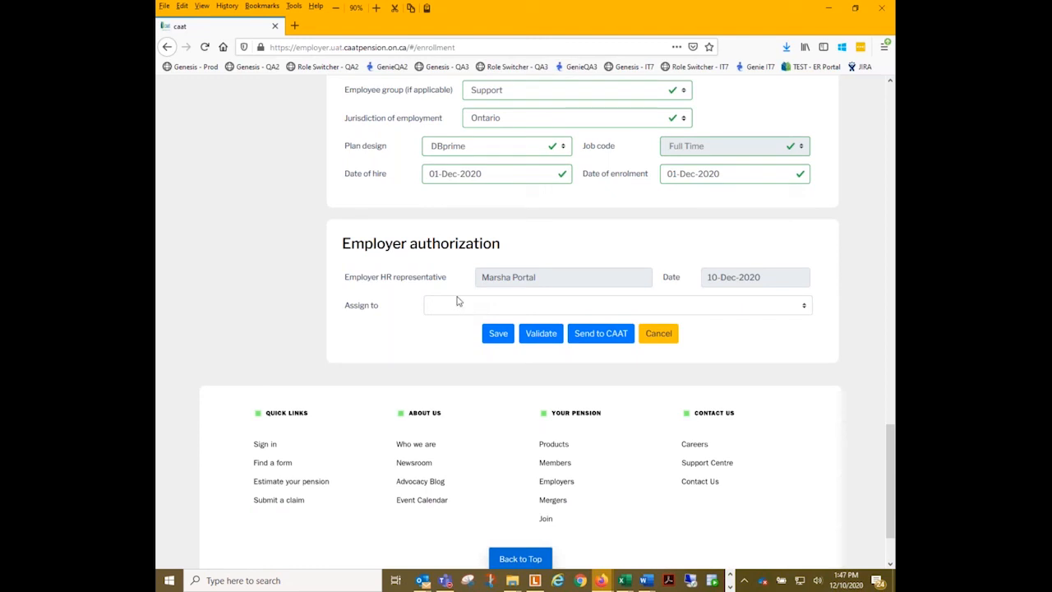
pyautogui.click(497, 337)
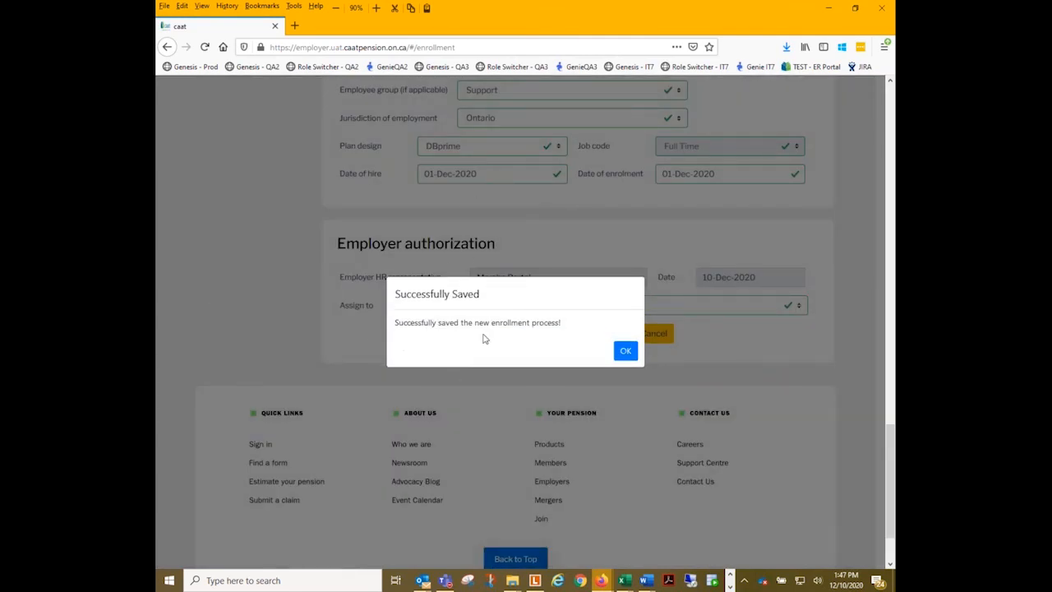
pyautogui.click(627, 352)
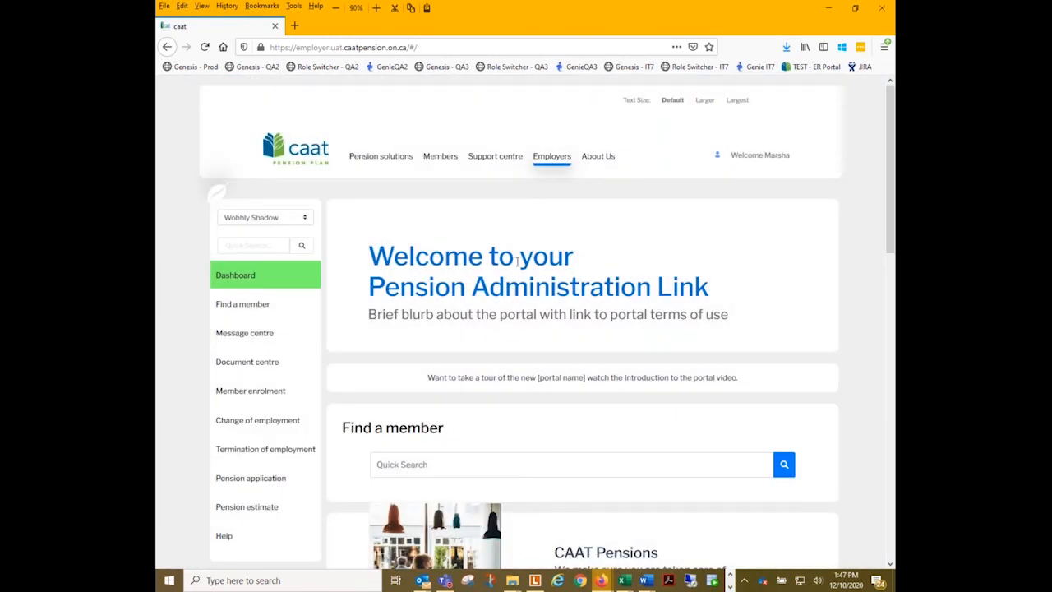
# - Open the saved enrolment listed first under the dashboard's Transactions in process
pyautogui.scroll(-6, 521, 261)
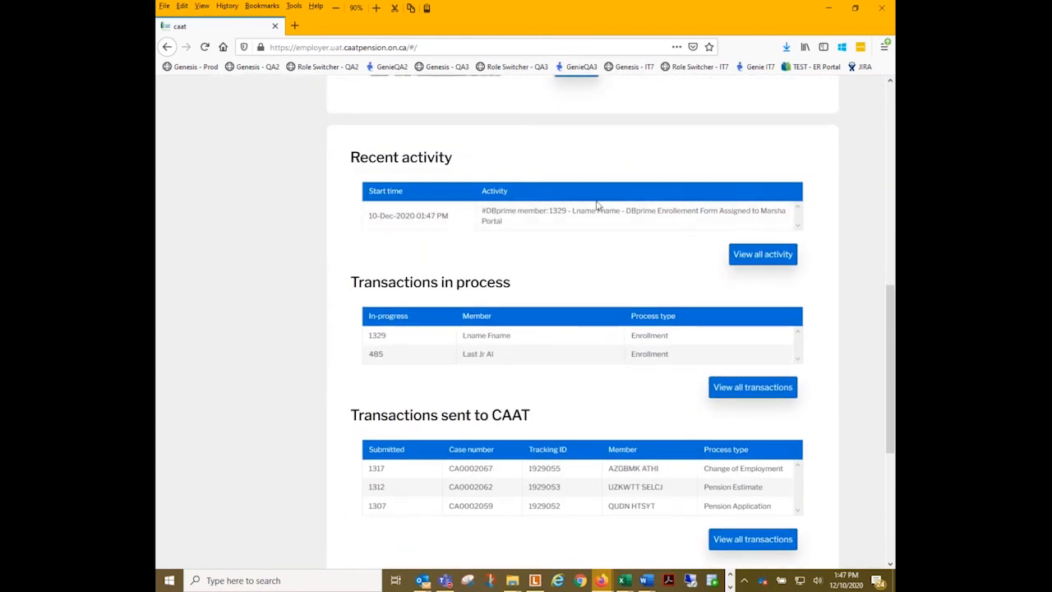
pyautogui.scroll(-3, 197, 301)
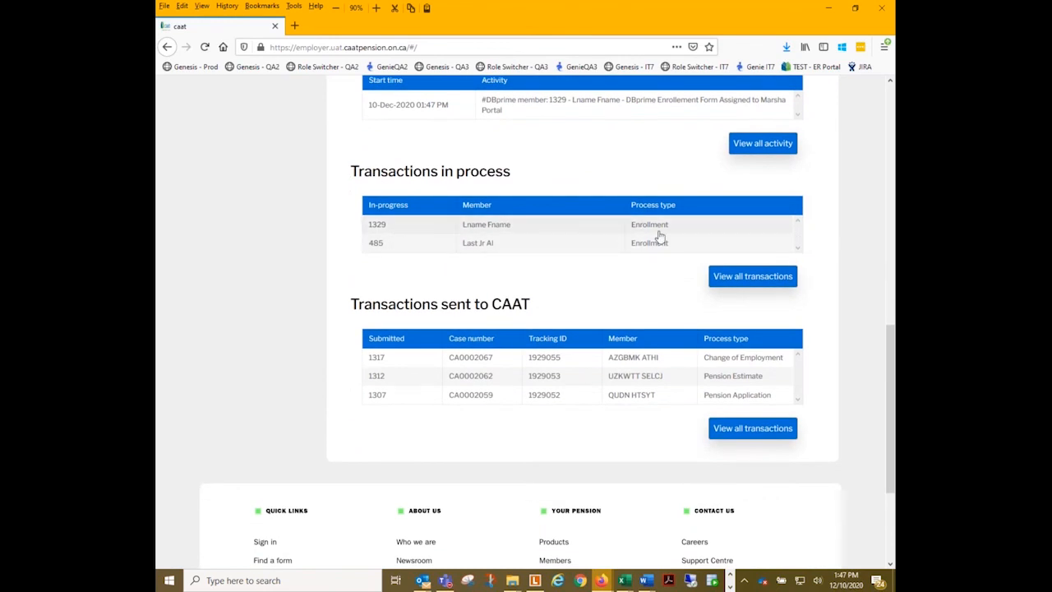
pyautogui.click(502, 229)
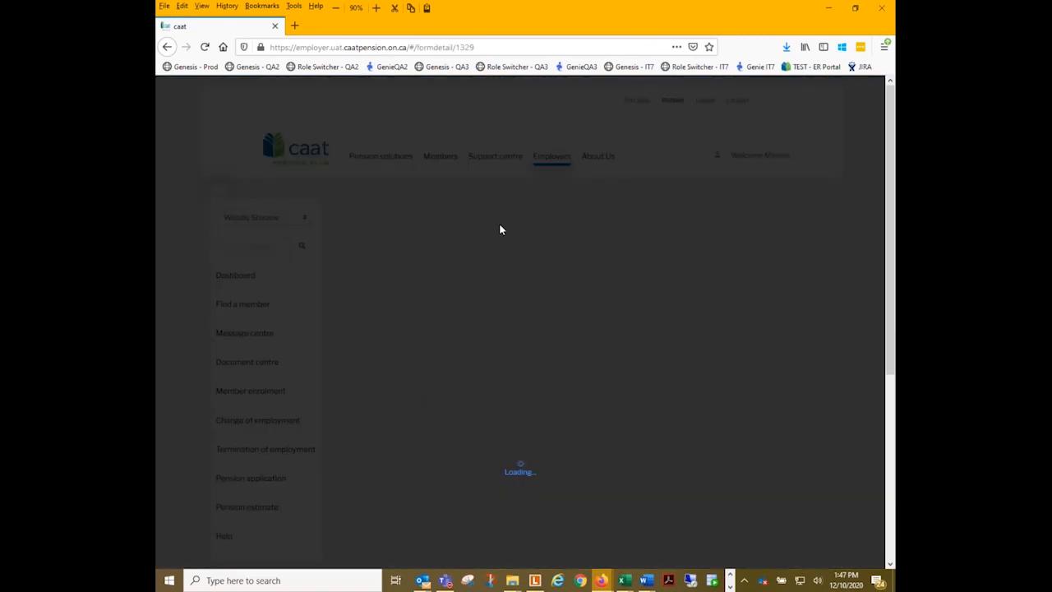
# - Validate the completed enrolment form from its Employer authorization section and acknowledge the validation result
pyautogui.scroll(-2, 493, 242)
pyautogui.scroll(-15, 526, 329)
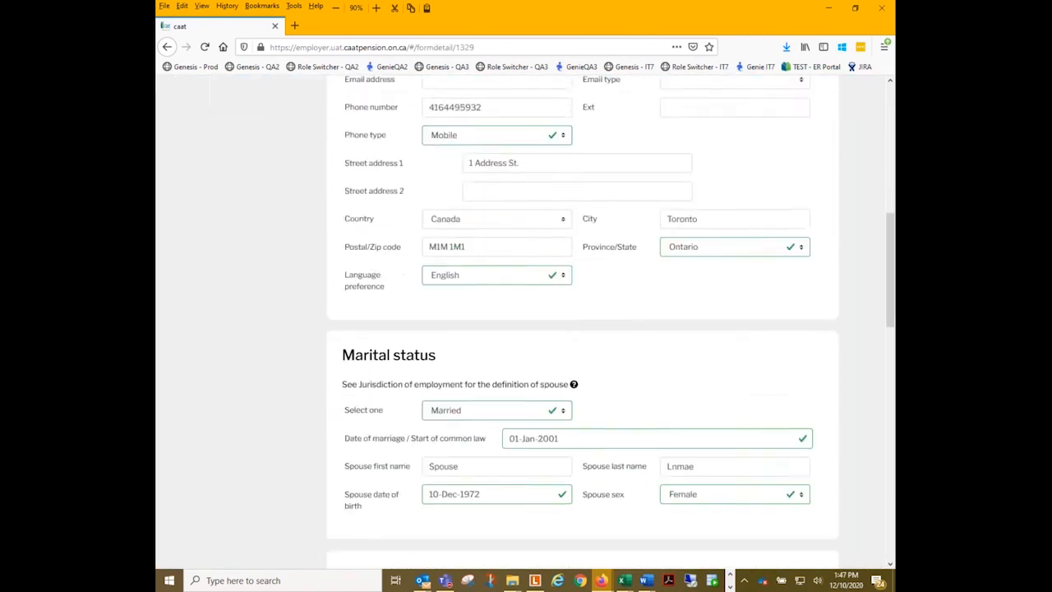
pyautogui.scroll(-2, 469, 242)
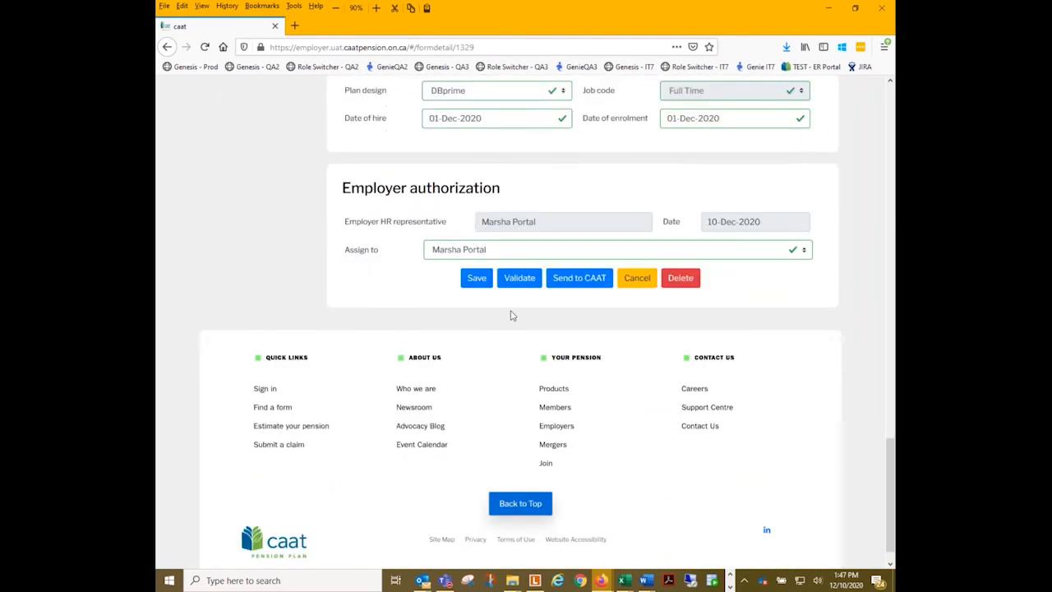
pyautogui.click(520, 277)
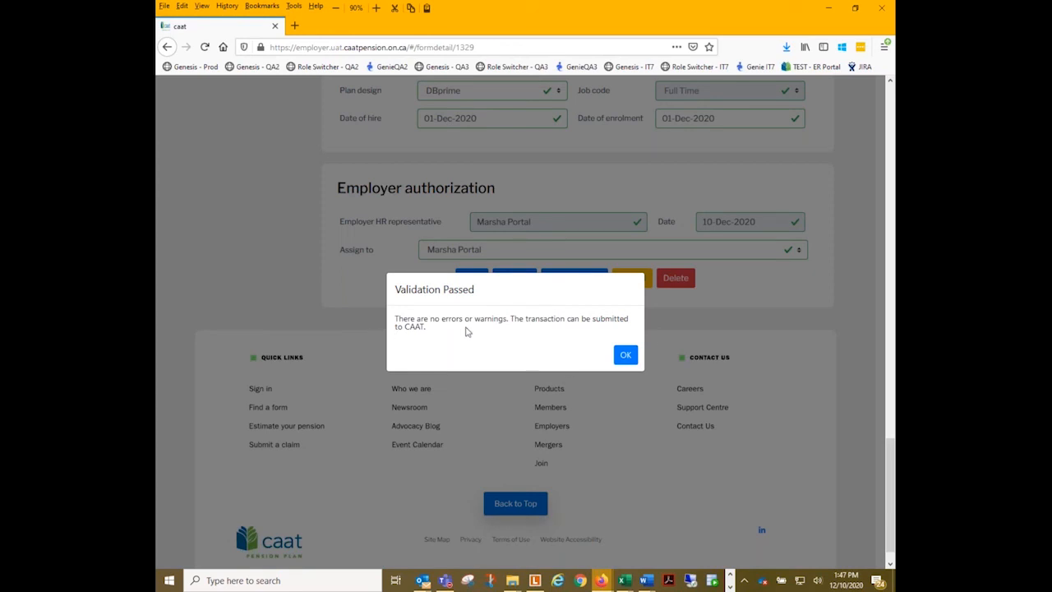
pyautogui.click(626, 355)
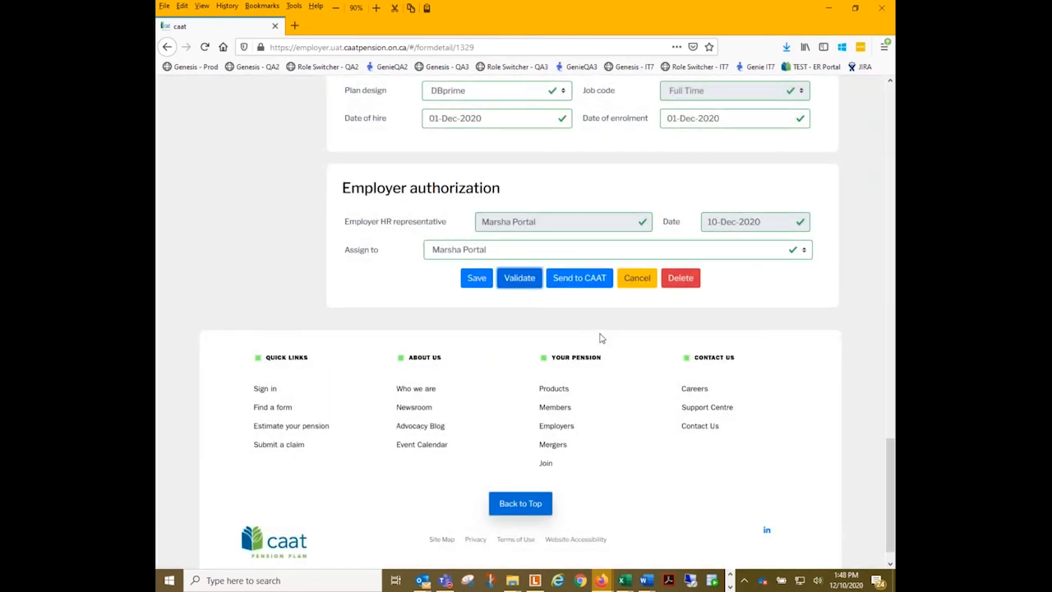
# - Send the enrolment form to CAAT, accepting the Terms of Use and confirming the submission
pyautogui.click(580, 279)
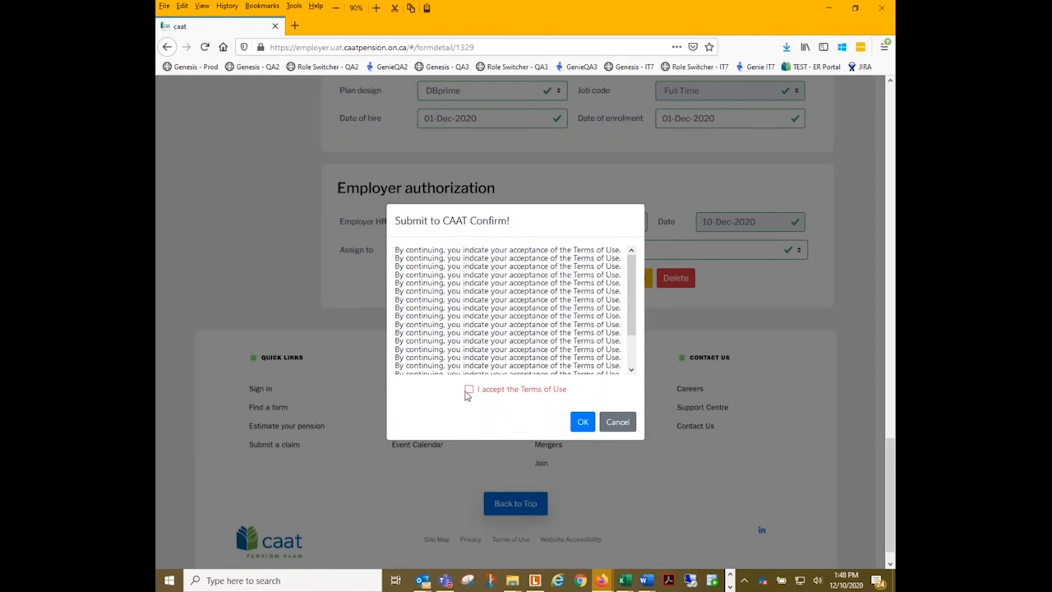
pyautogui.click(469, 390)
pyautogui.click(582, 424)
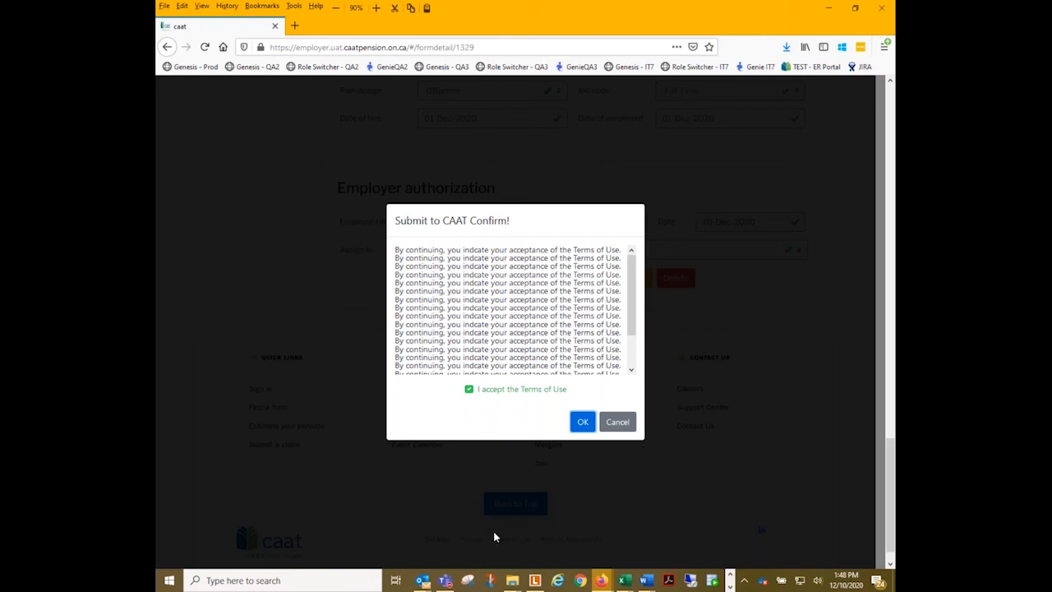
pyautogui.click(586, 428)
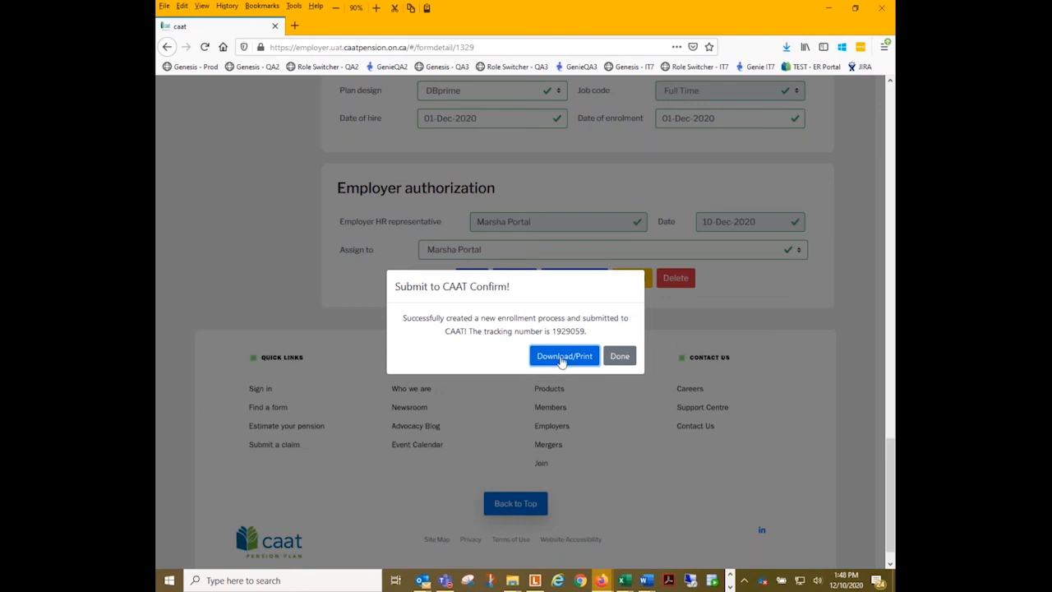
# - Download the submitted enrolment form as a PDF, open it with Firefox, and review its sections down to the employment information
pyautogui.click(561, 359)
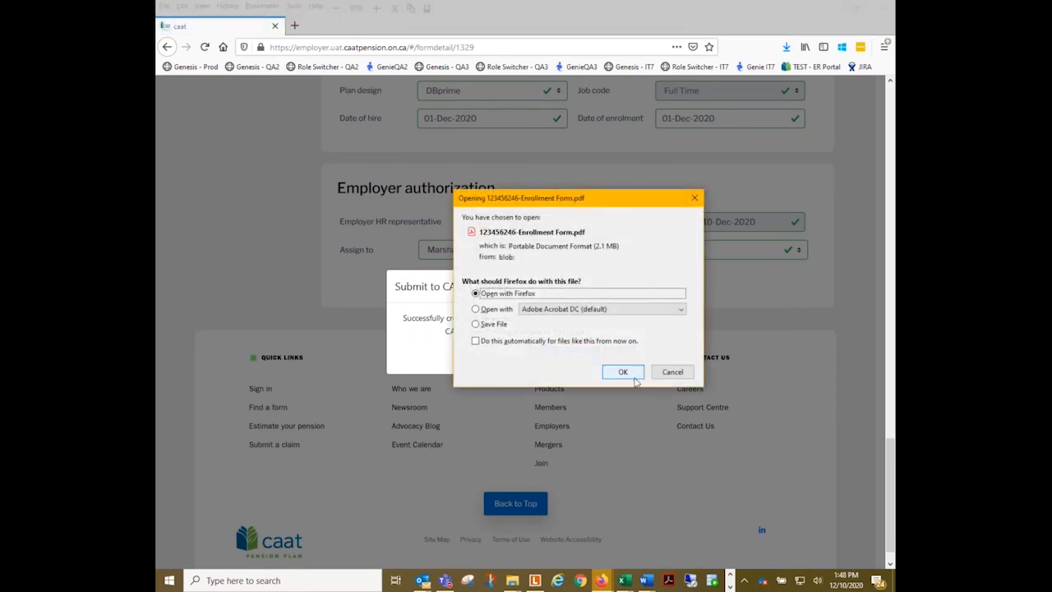
pyautogui.click(625, 371)
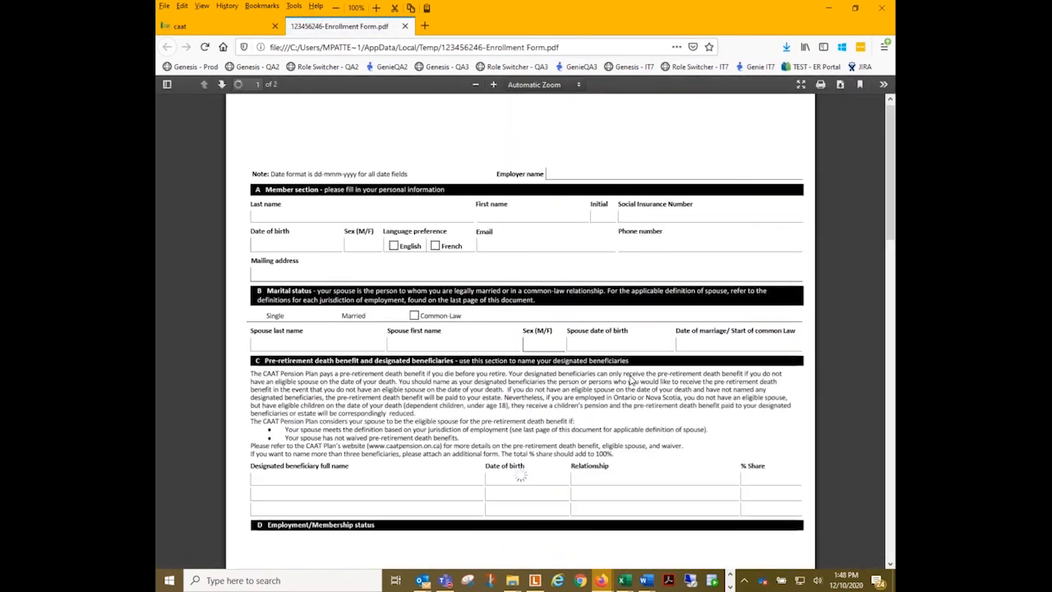
pyautogui.click(882, 85)
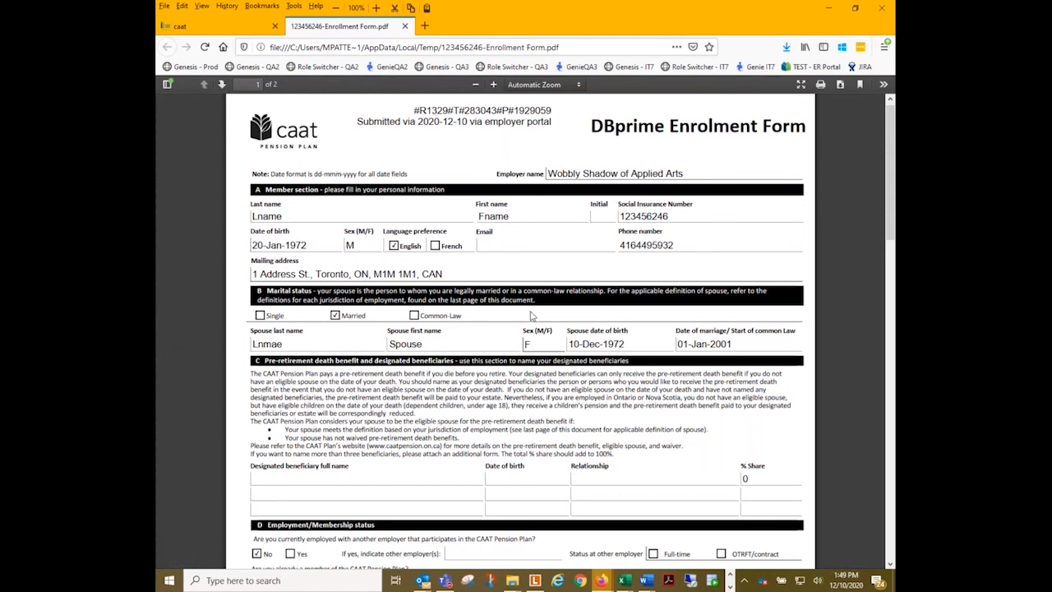
pyautogui.scroll(-8, 493, 314)
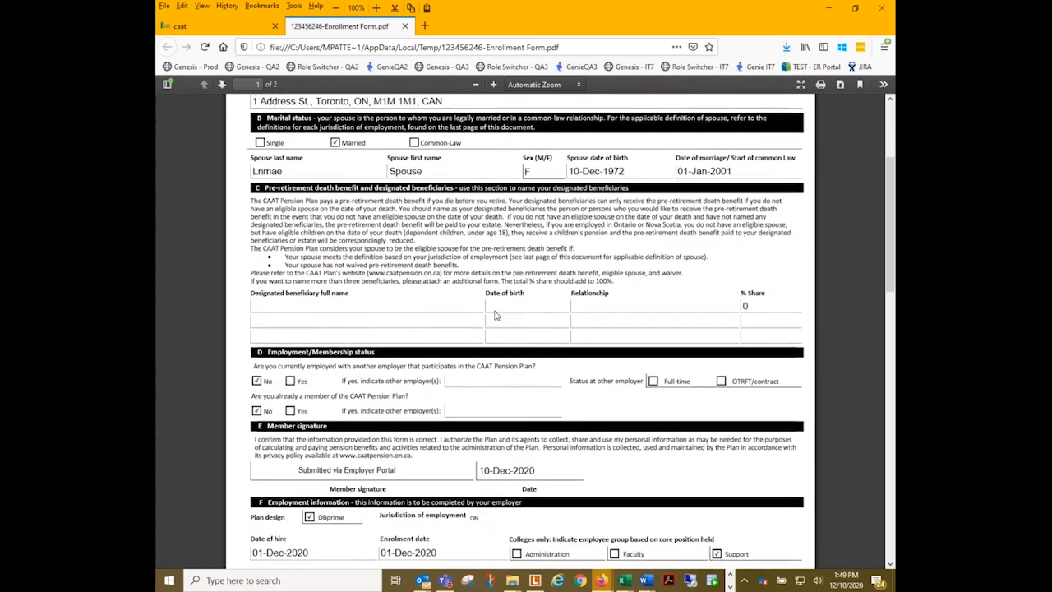
pyautogui.scroll(-6, 466, 314)
pyautogui.scroll(8, 421, 303)
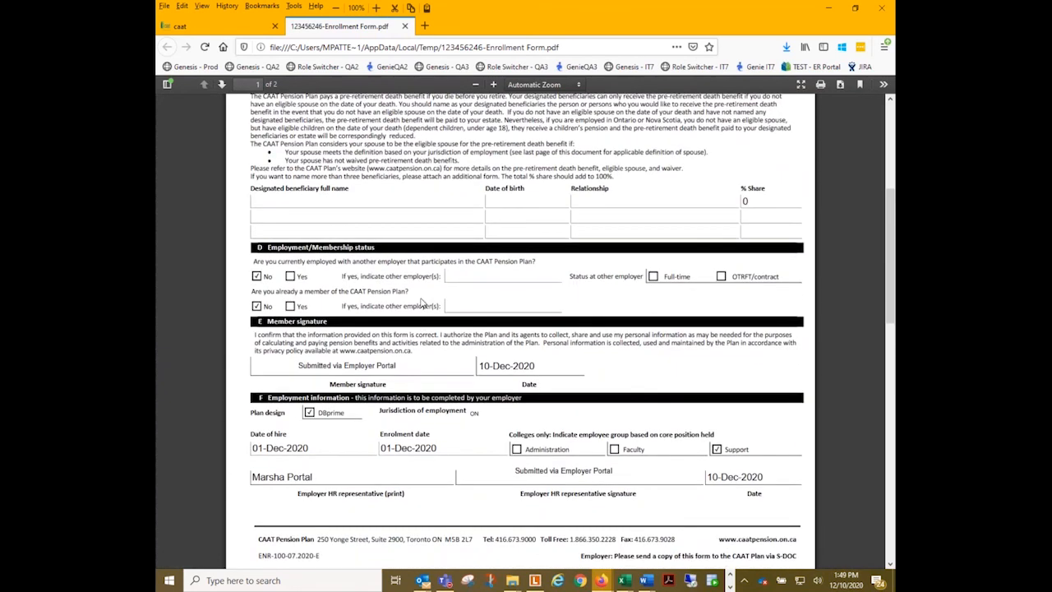
pyautogui.scroll(-3, 467, 369)
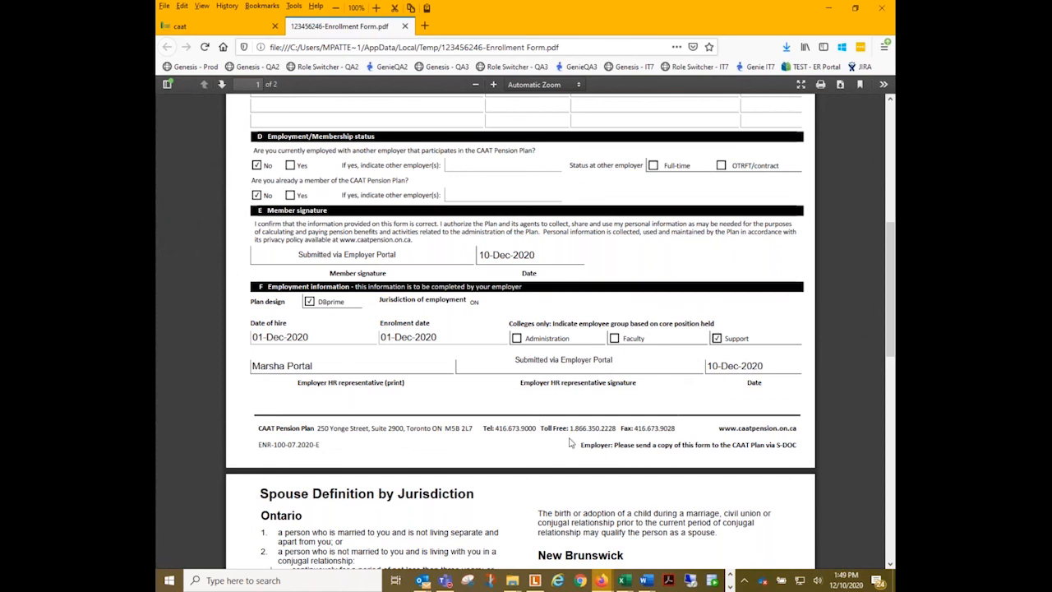
pyautogui.scroll(1, 636, 428)
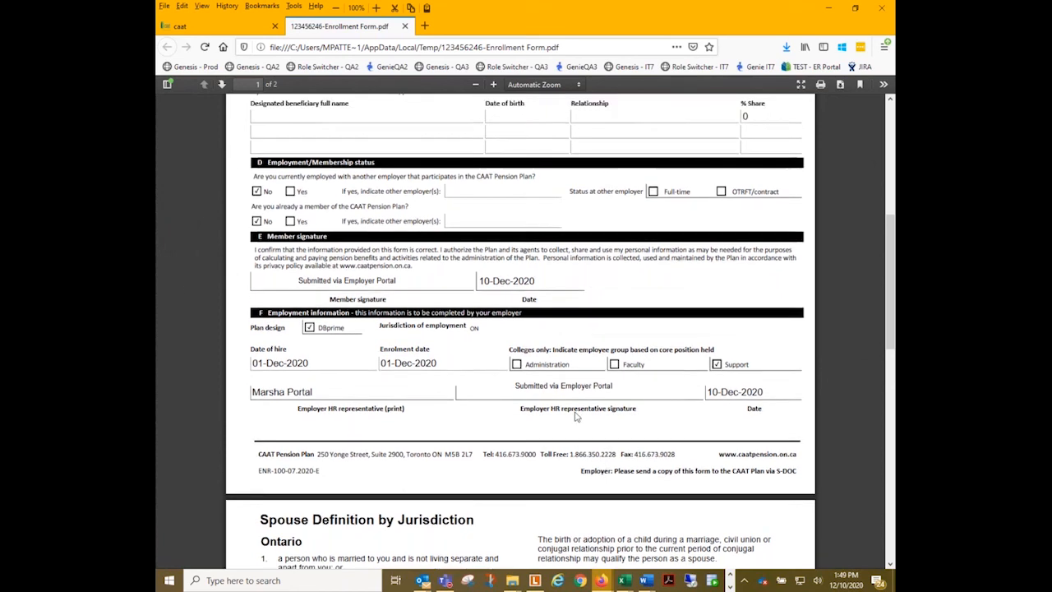